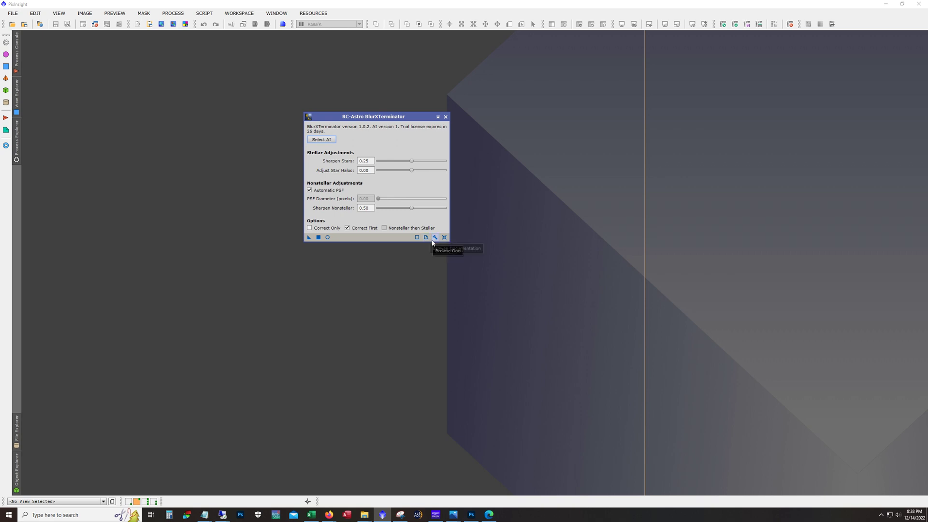
# Open the BlurXTerminator documentation and read the Description section through the list of correctable aberrations.
pyautogui.click(426, 238)
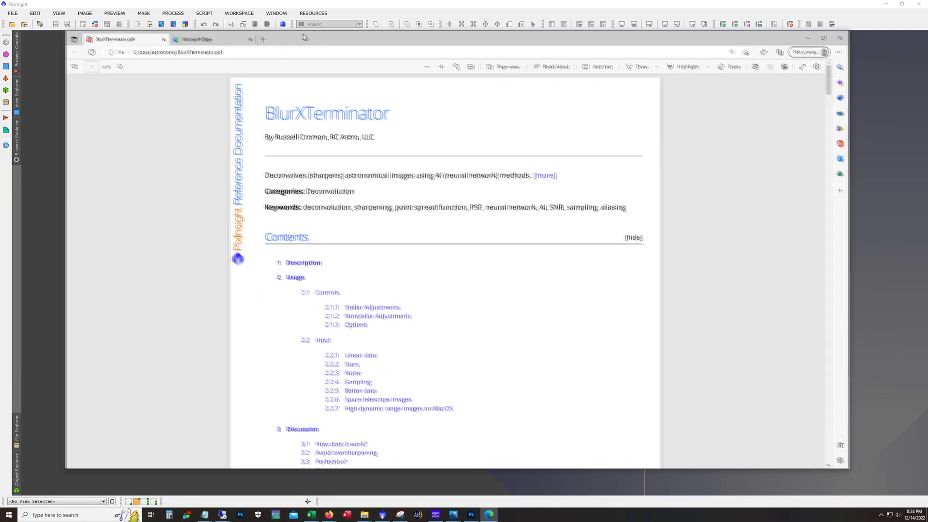
pyautogui.scroll(-3, 458, 227)
pyautogui.scroll(-10, 458, 227)
pyautogui.scroll(9, 461, 226)
pyautogui.scroll(-5, 464, 227)
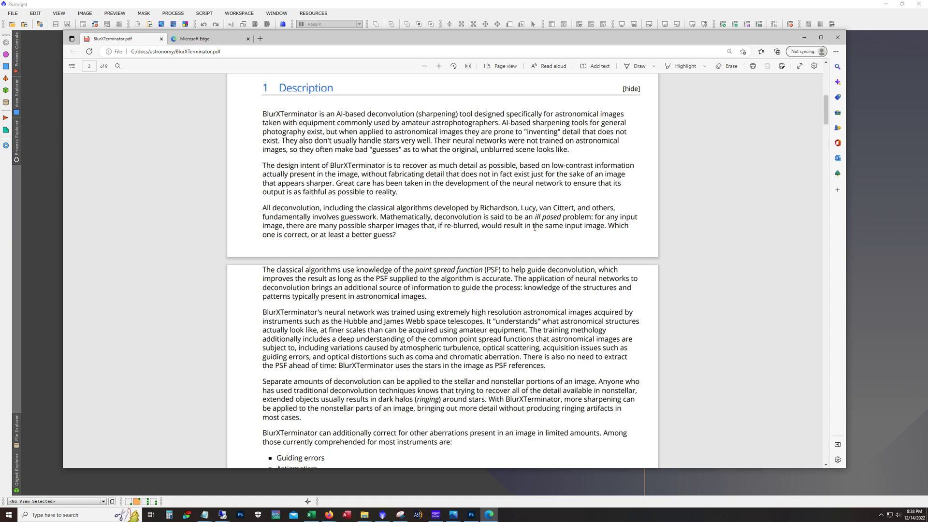
pyautogui.scroll(-4, 535, 227)
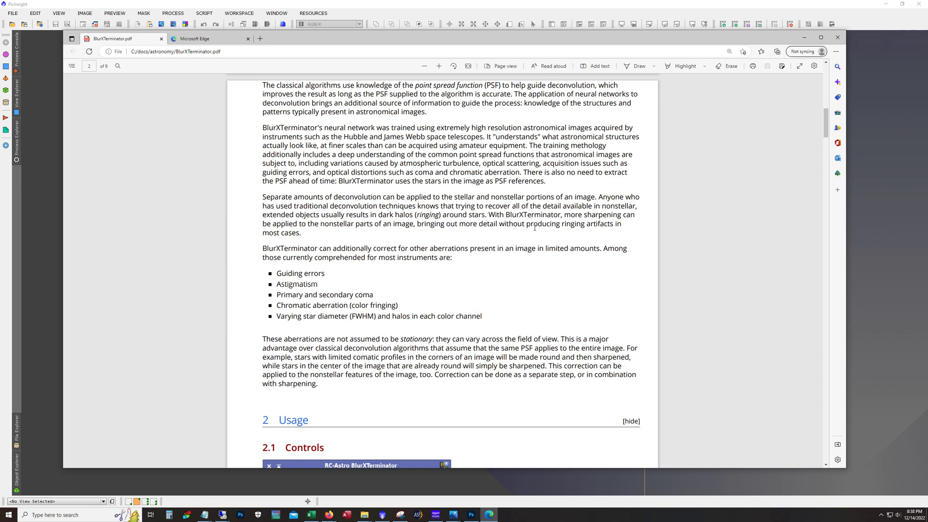
pyautogui.scroll(-3, 410, 239)
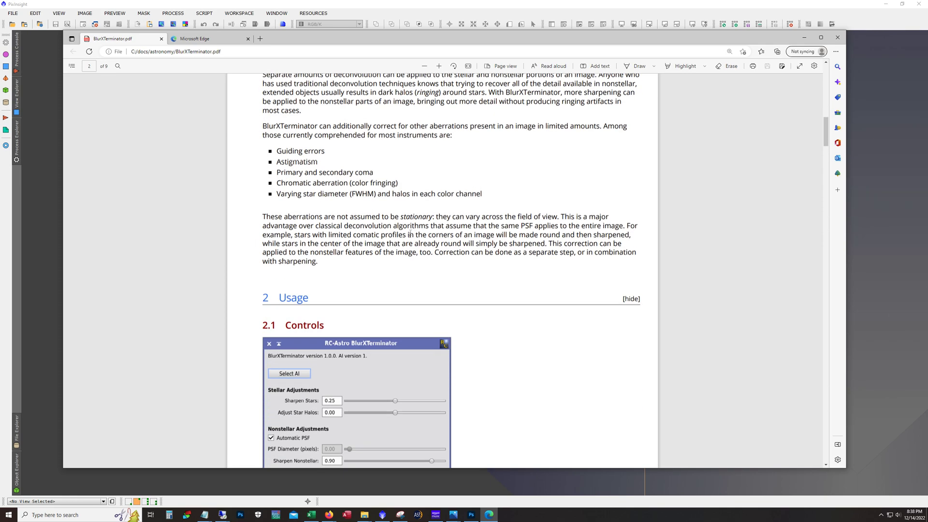
pyautogui.moveTo(485, 193)
pyautogui.mouseDown()
pyautogui.moveTo(351, 183)
pyautogui.moveTo(276, 150)
pyautogui.moveTo(366, 183)
pyautogui.moveTo(497, 197)
pyautogui.mouseUp()
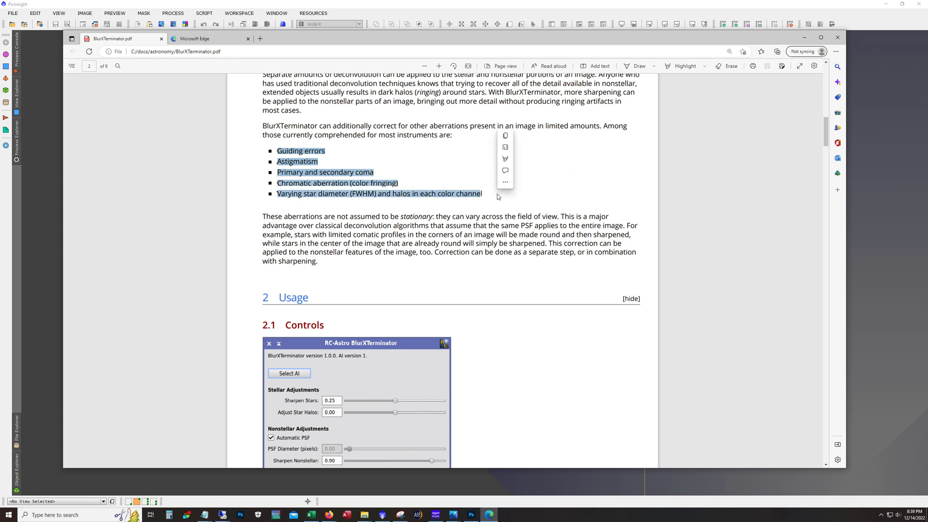
pyautogui.click(465, 186)
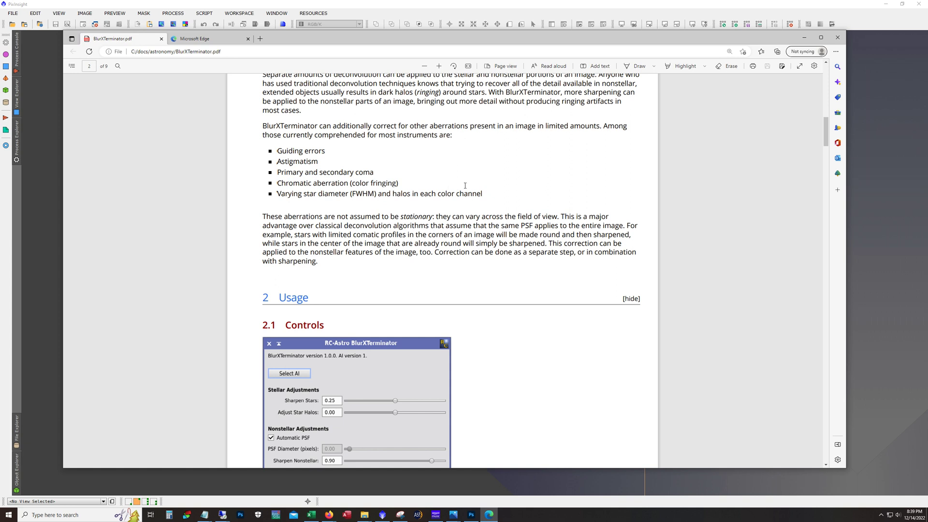
# Skim the rest of the BlurXTerminator documentation from Usage through the technical notes on sampling, and minimize the document window.
pyautogui.scroll(-10, 364, 184)
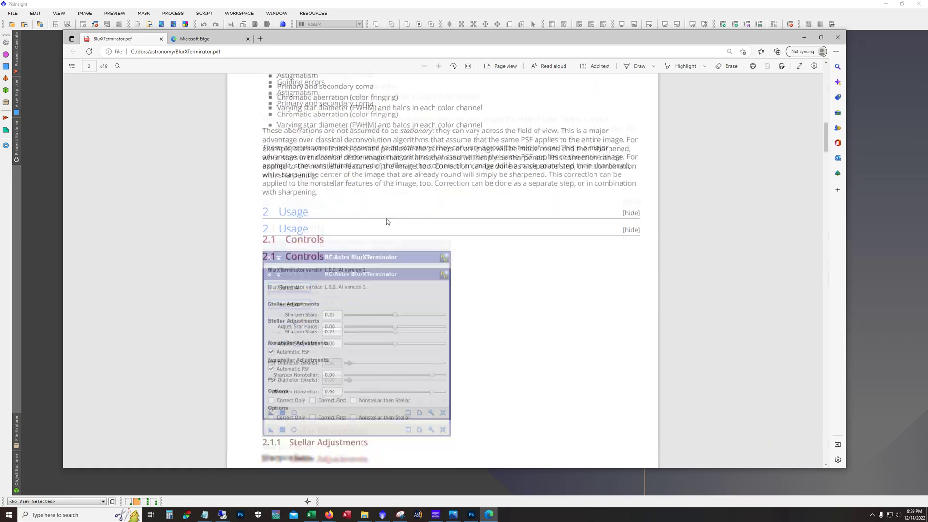
pyautogui.scroll(-2, 515, 218)
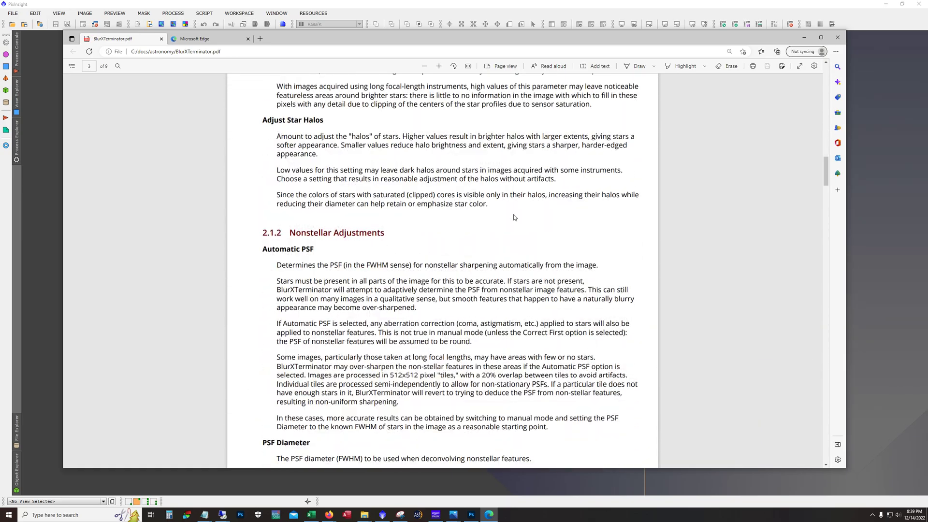
pyautogui.scroll(-20, 515, 217)
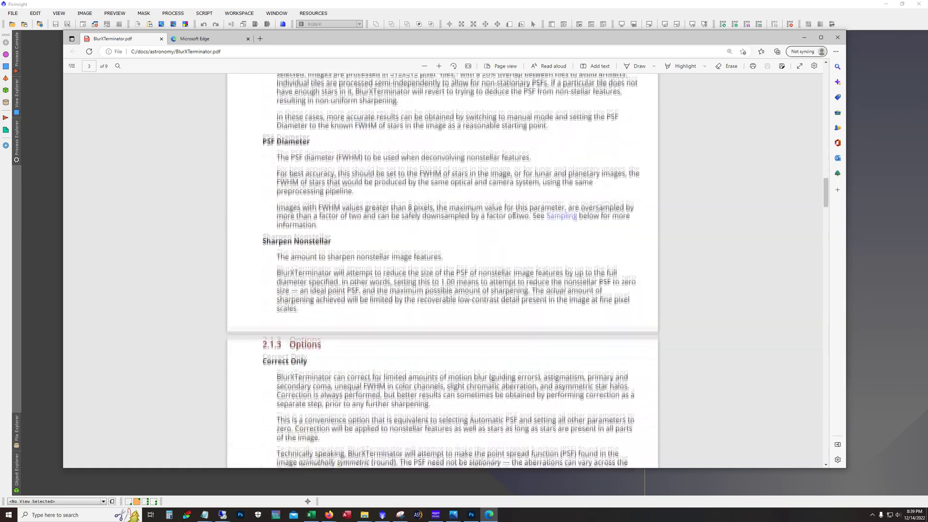
pyautogui.scroll(-20, 515, 220)
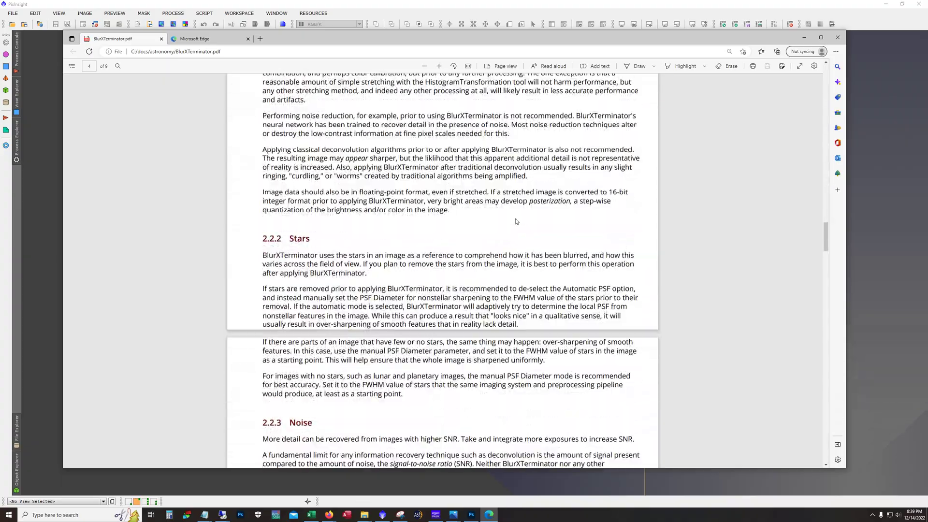
pyautogui.scroll(-20, 516, 223)
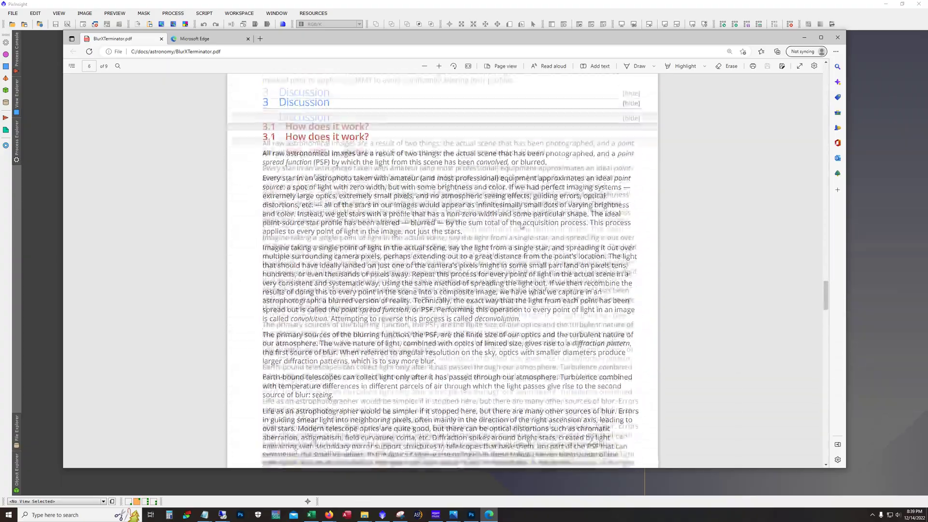
pyautogui.scroll(-20, 521, 226)
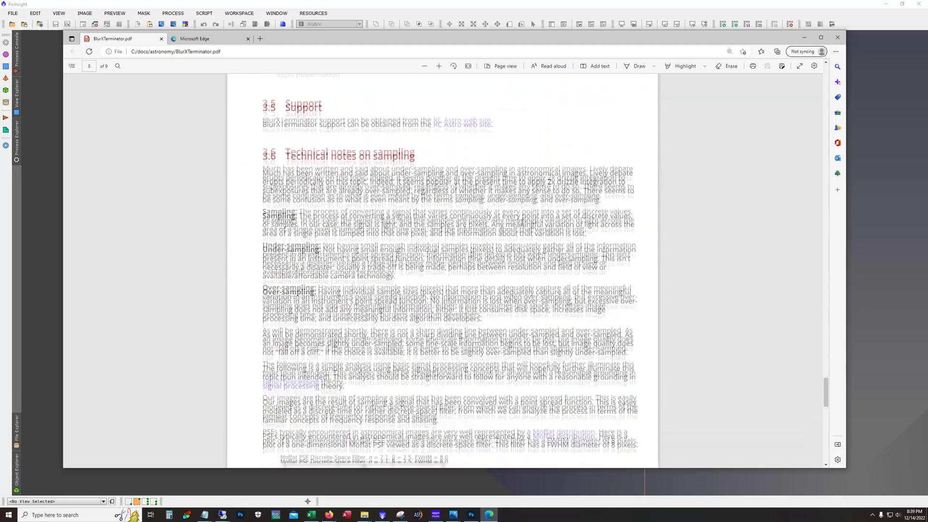
pyautogui.scroll(-20, 523, 224)
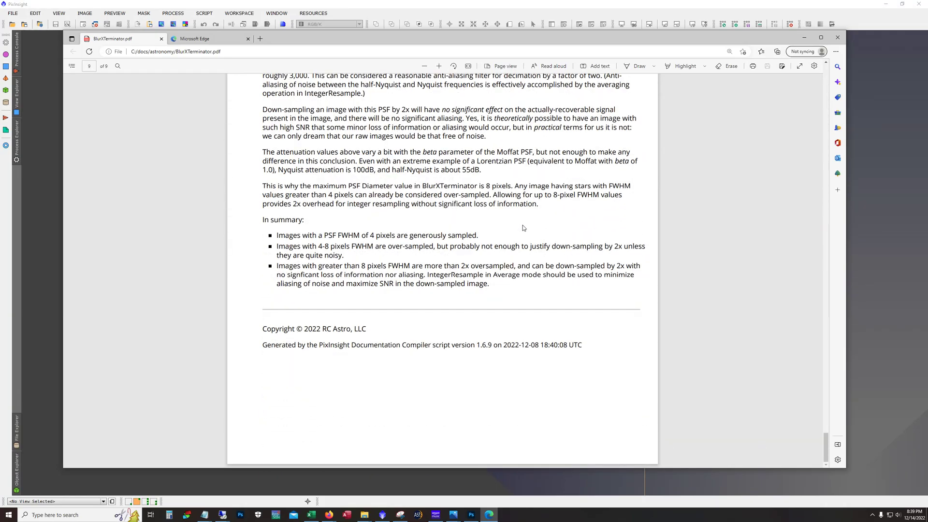
pyautogui.click(799, 34)
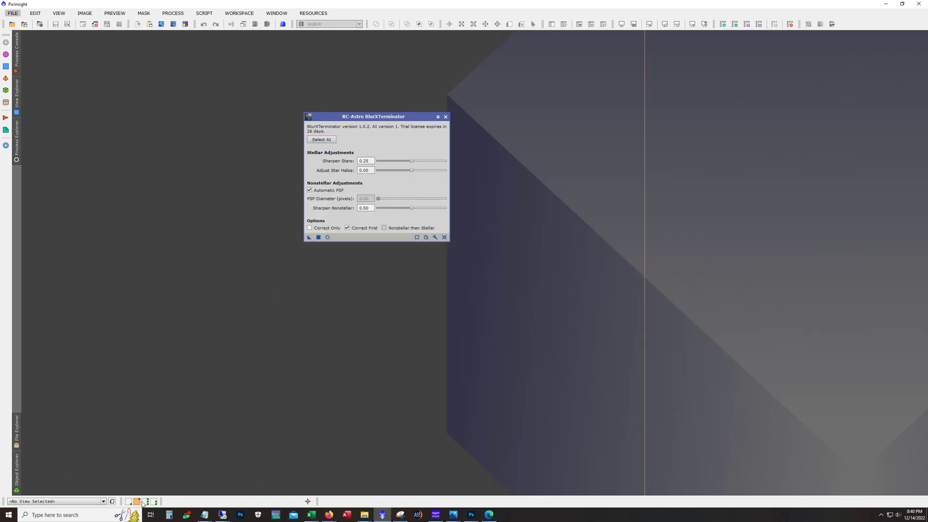
# Switch to the workspace holding Autosave002 and toggle the image's screen stretch off and on to compare.
pyautogui.click(146, 502)
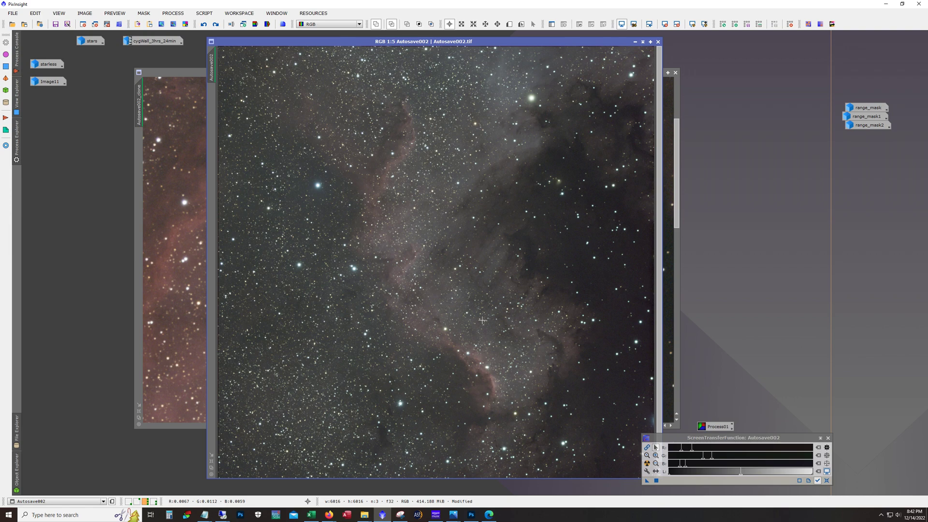
pyautogui.hotkey('ctrl', 'F12')
pyautogui.hotkey('ctrl', 'F12')
pyautogui.hotkey('ctrl', 'F12')
pyautogui.hotkey('ctrl', 'F12')
# Reapply the crop and the following undone edits to Autosave002, refresh its screen auto stretch, and minimize the image.
pyautogui.click(216, 24)
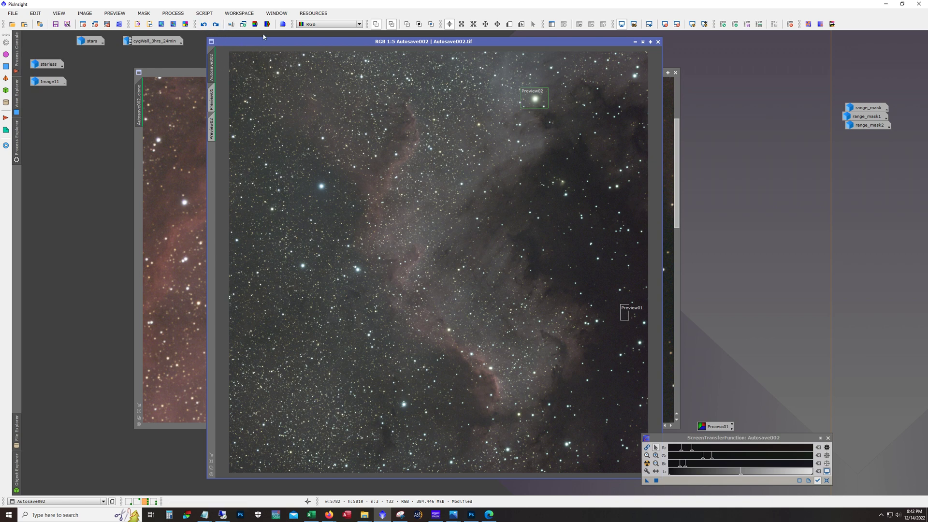
pyautogui.click(215, 25)
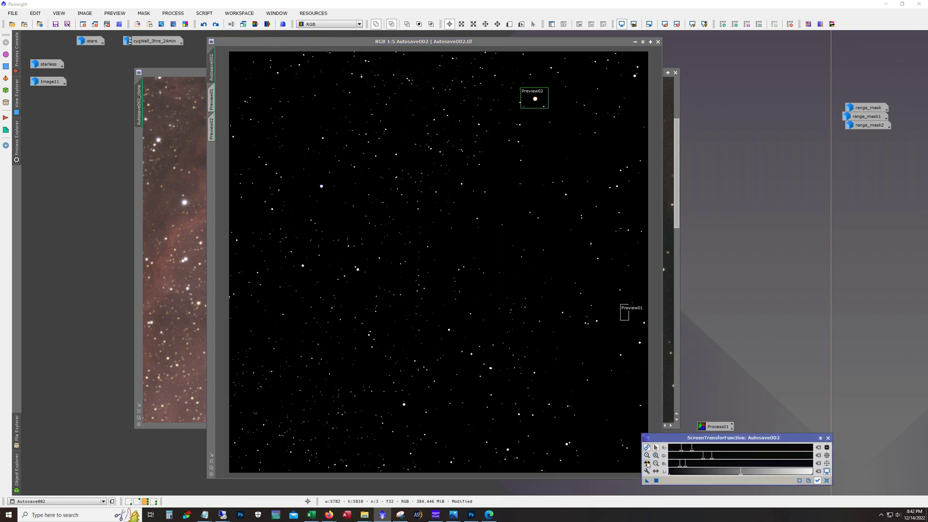
pyautogui.click(647, 463)
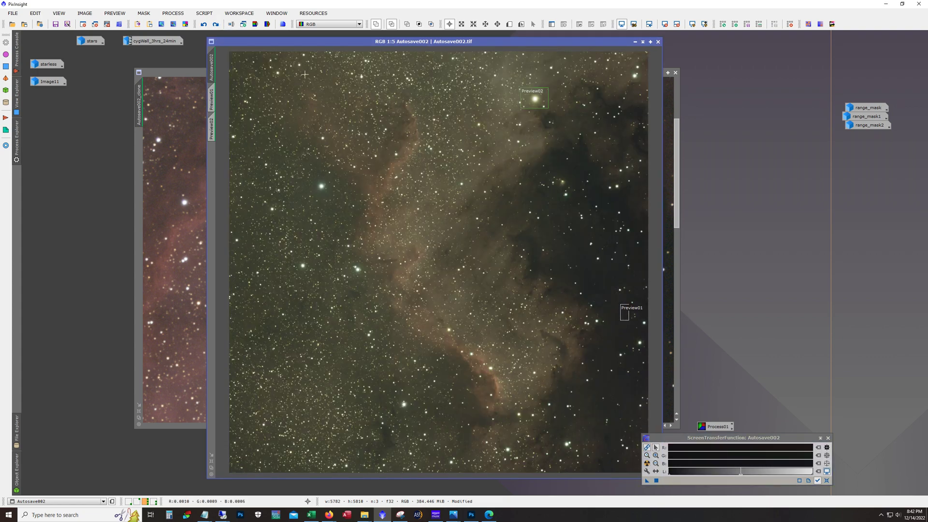
pyautogui.click(215, 24)
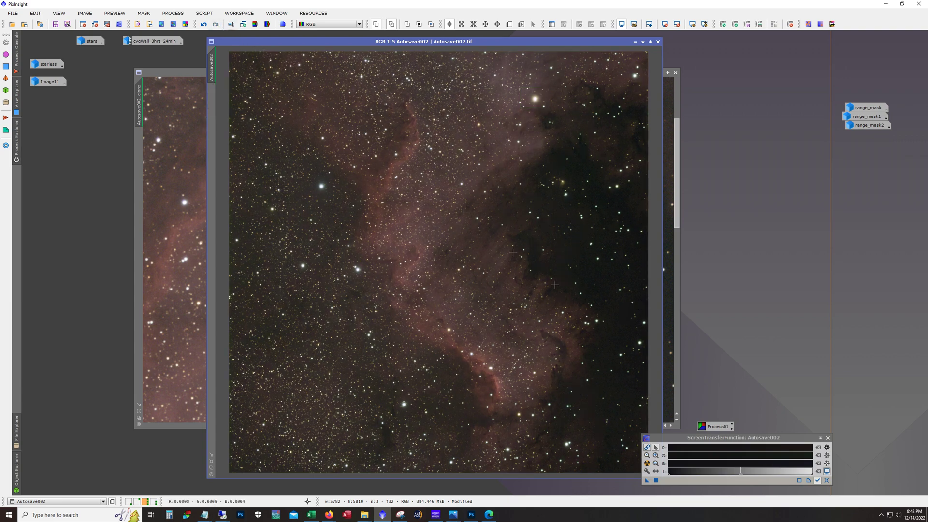
pyautogui.click(646, 463)
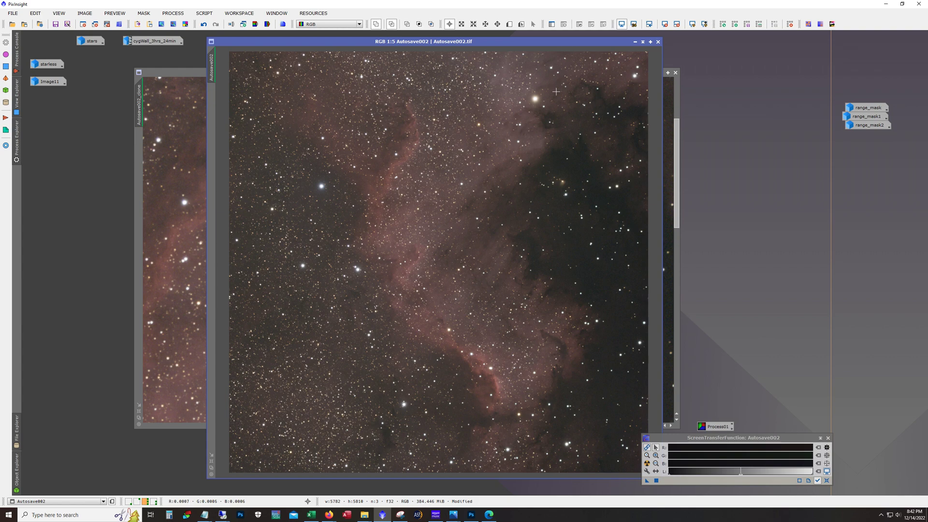
pyautogui.click(634, 42)
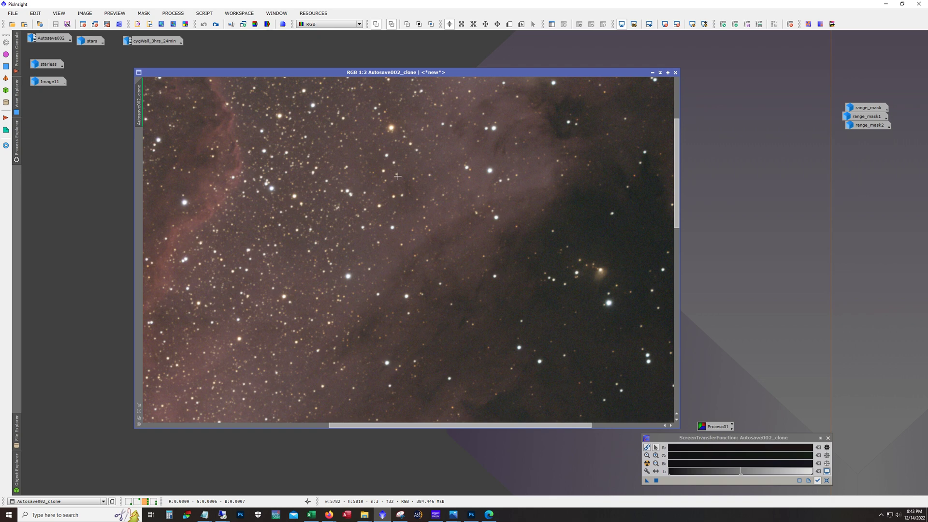
# Compare Autosave002_clone before and after BlurXTerminator by repeatedly undoing and redoing it, leaving the sharpening applied.
pyautogui.click(217, 25)
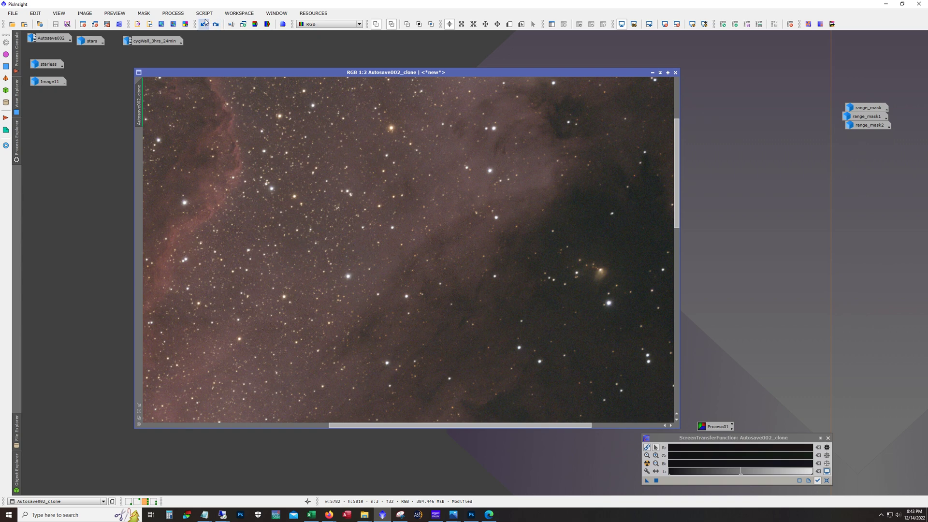
pyautogui.click(205, 22)
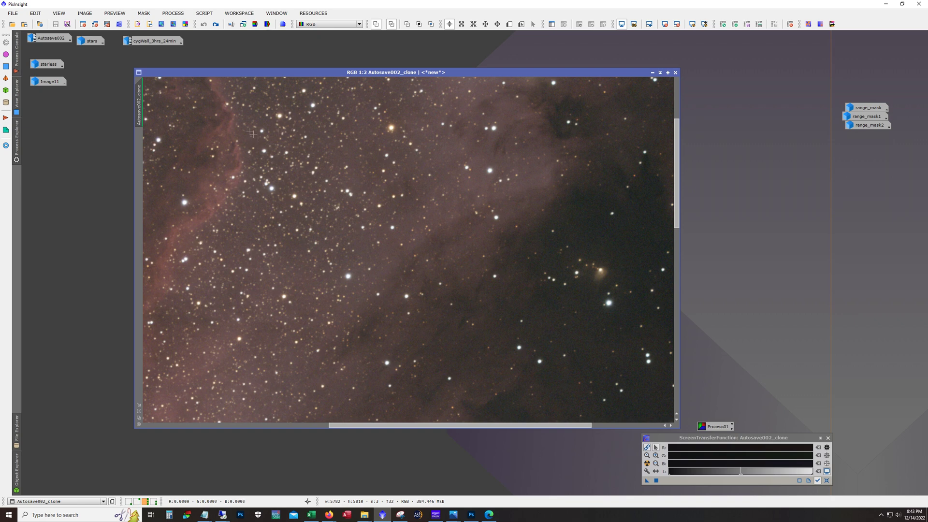
pyautogui.click(216, 25)
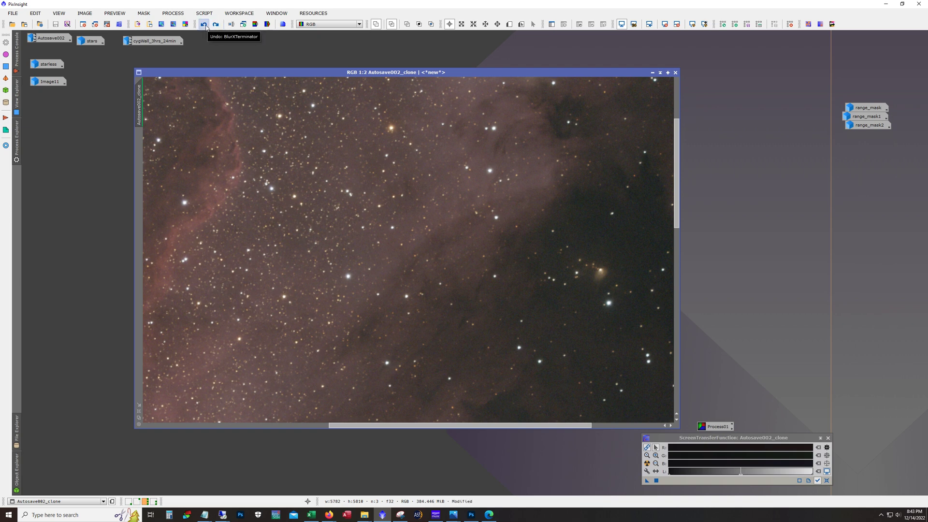
pyautogui.click(204, 24)
pyautogui.click(215, 24)
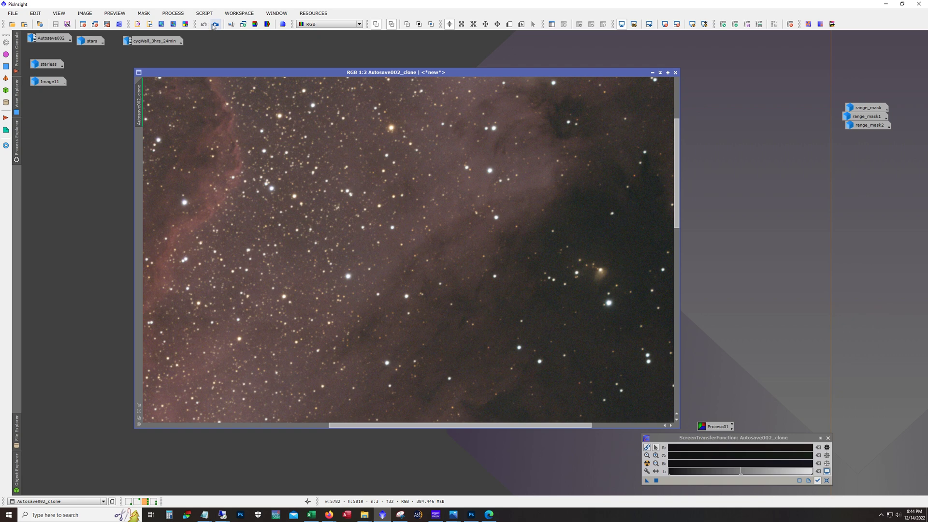
pyautogui.click(216, 25)
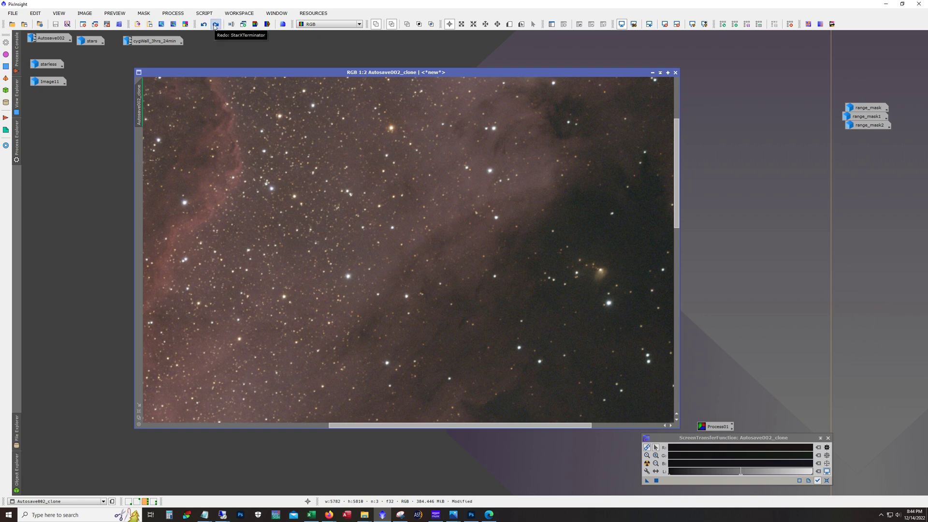
# Reapply StarXTerminator to Autosave002_clone, inspect the whole starless image, and minimize it.
pyautogui.click(215, 24)
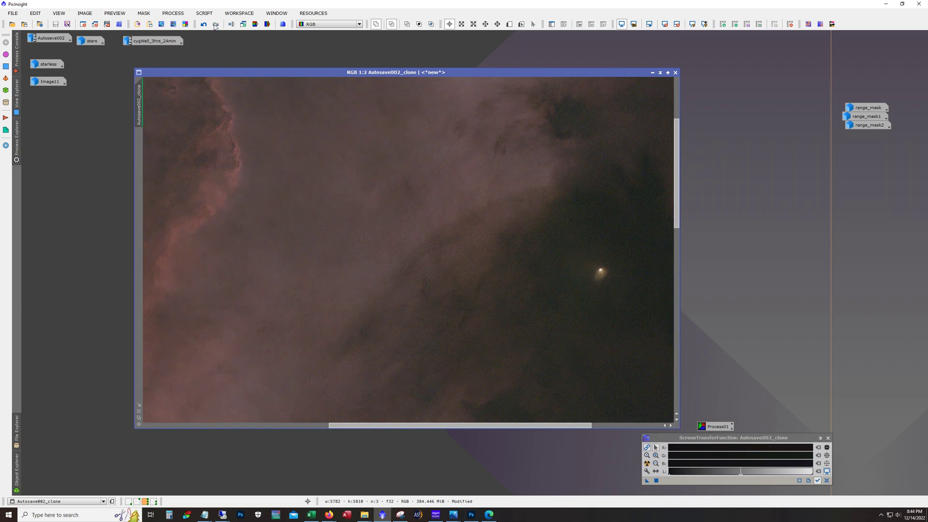
pyautogui.scroll(-4, 355, 190)
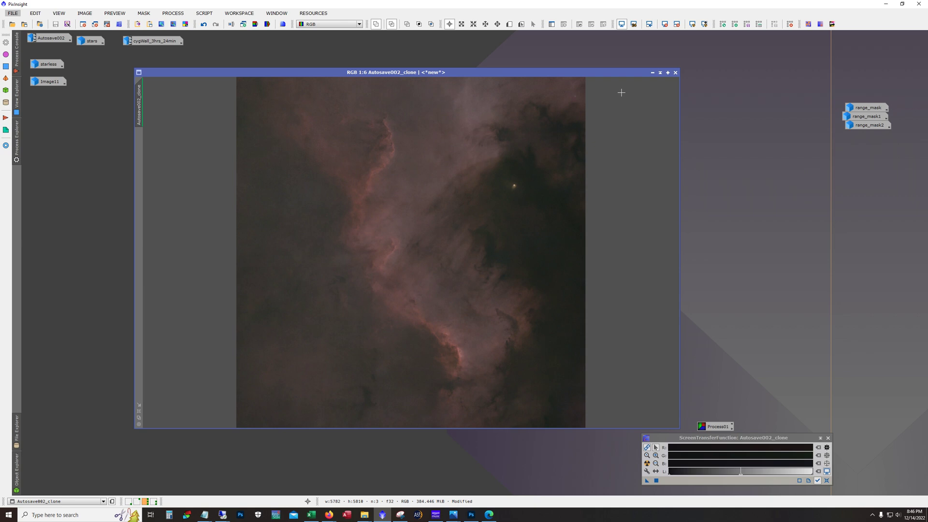
pyautogui.click(653, 73)
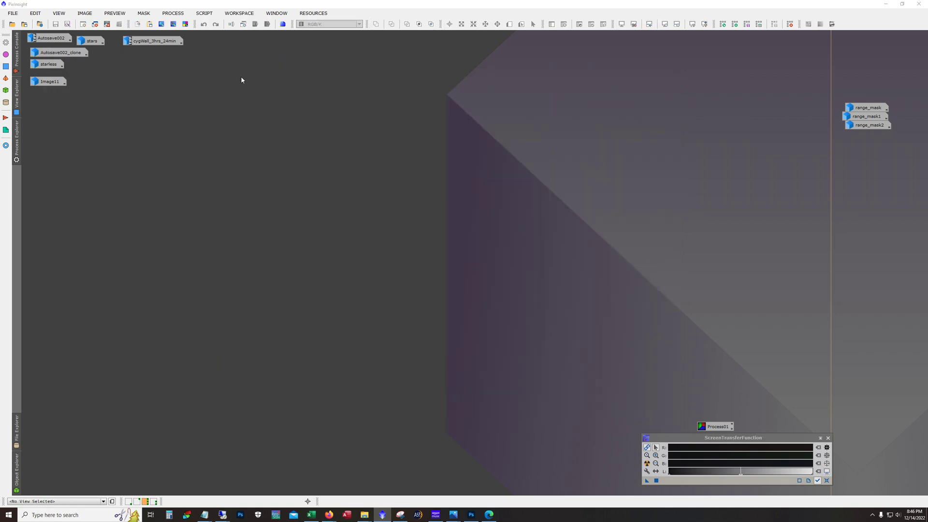
# Restore Image11, enlarge its window to view the whole nebula, and close the ScreenTransferFunction window.
pyautogui.doubleClick(46, 82)
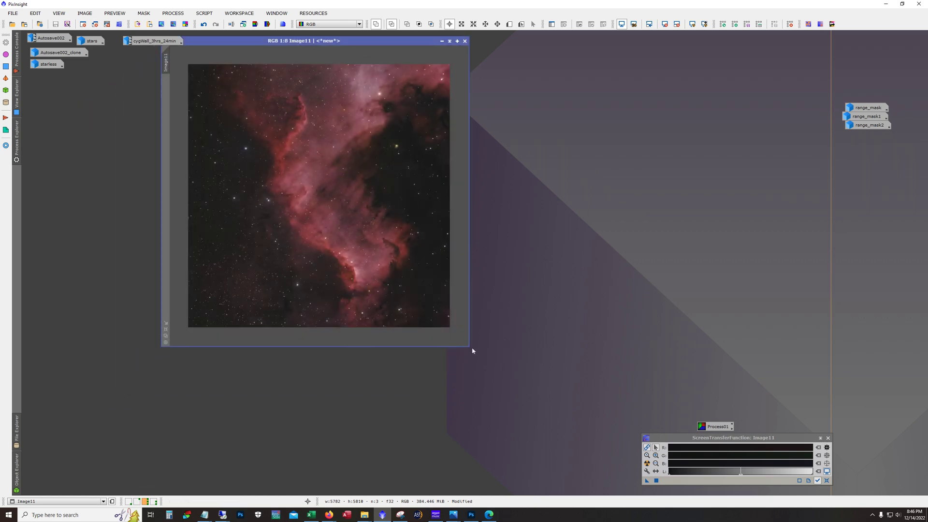
pyautogui.moveTo(467, 346); pyautogui.dragTo(662, 428)
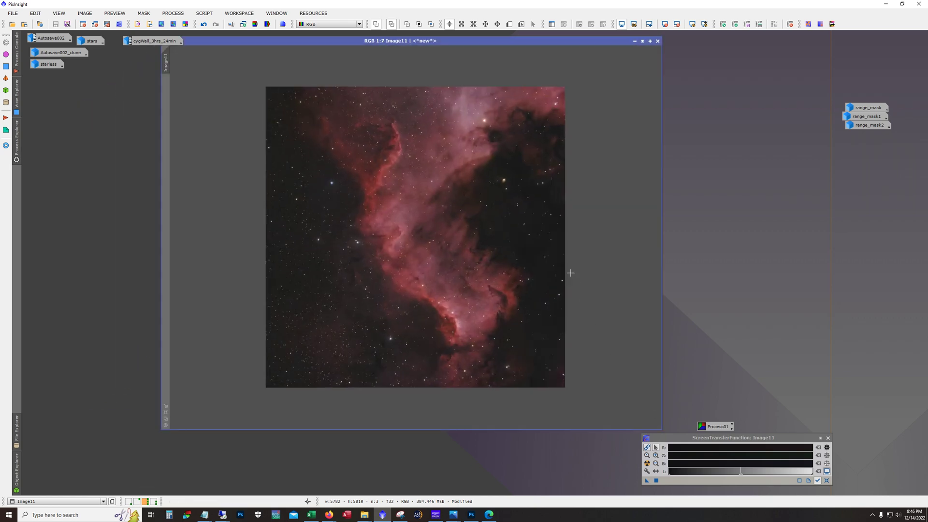
pyautogui.scroll(1, 602, 353)
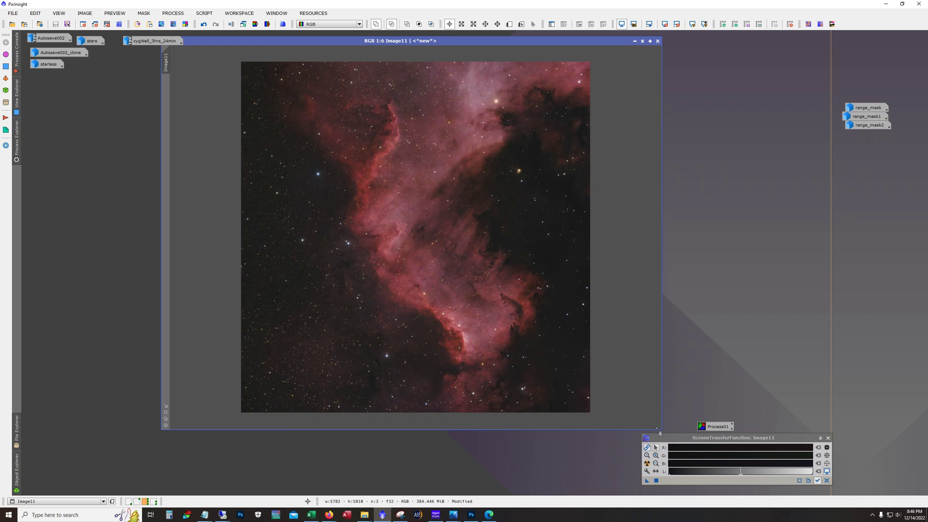
pyautogui.moveTo(661, 429); pyautogui.dragTo(713, 476)
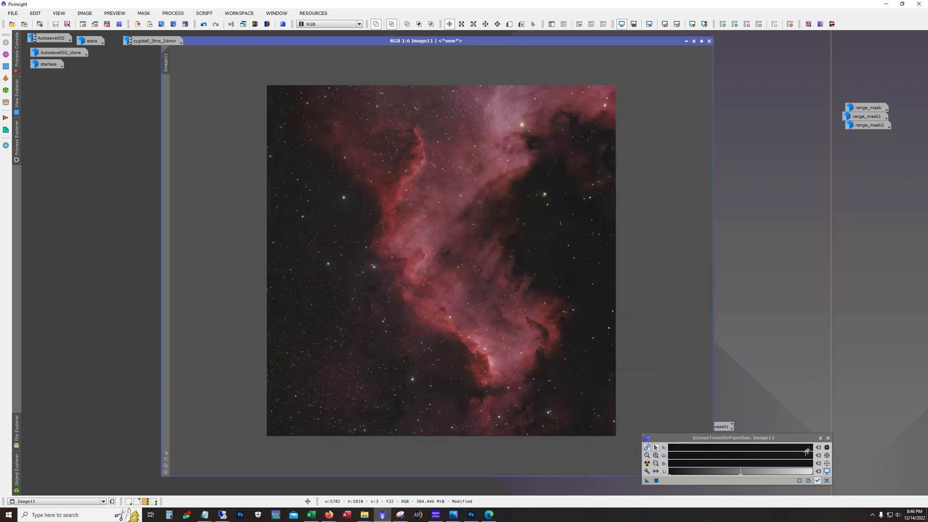
pyautogui.click(827, 438)
pyautogui.scroll(1, 642, 383)
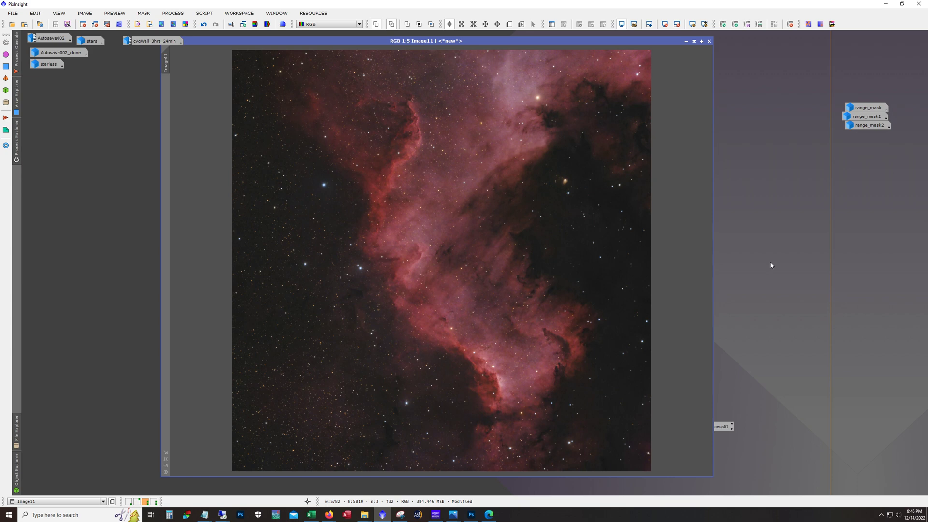
# Switch to the workspace holding the lum galaxy image.
pyautogui.press('alt')
pyautogui.click(154, 501)
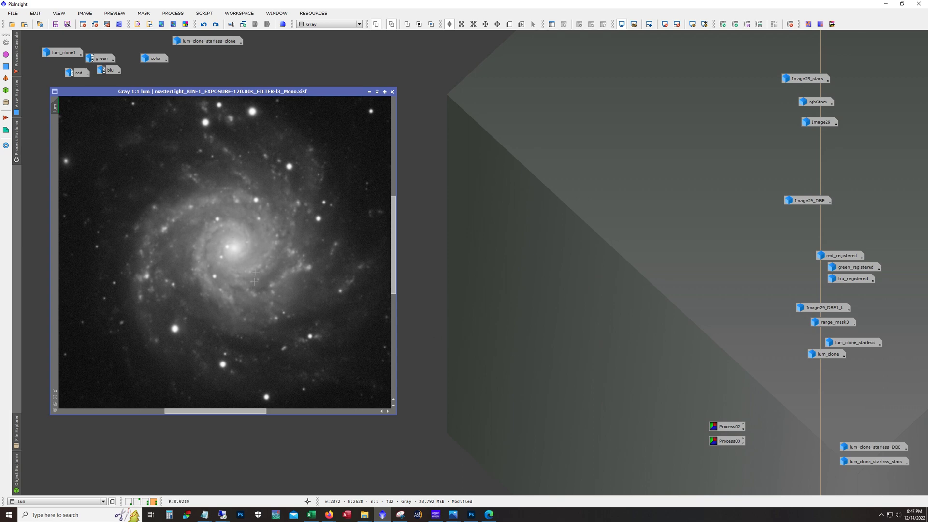
# Examine the lum galaxy's core and spiral arms at zoom levels between 1:3 and 1:1.
pyautogui.scroll(-5, 224, 252)
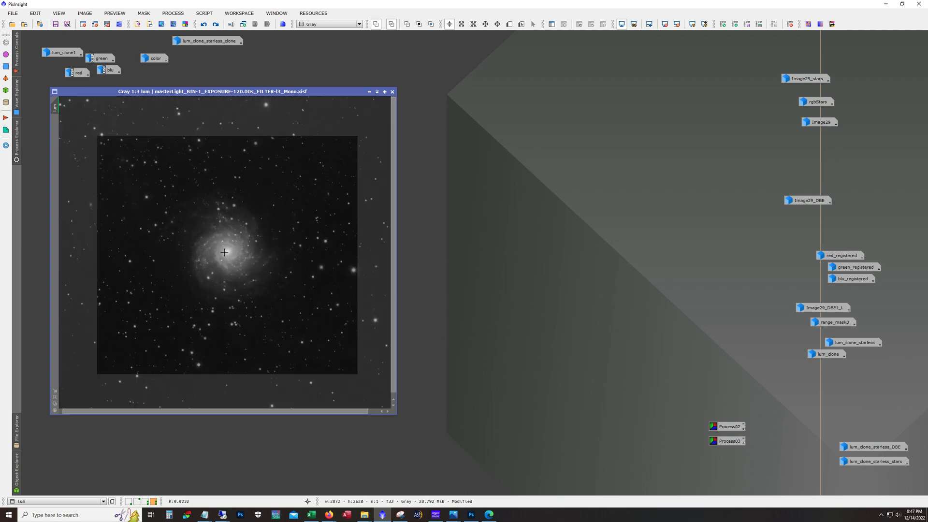
pyautogui.scroll(4, 224, 252)
pyautogui.scroll(1, 224, 252)
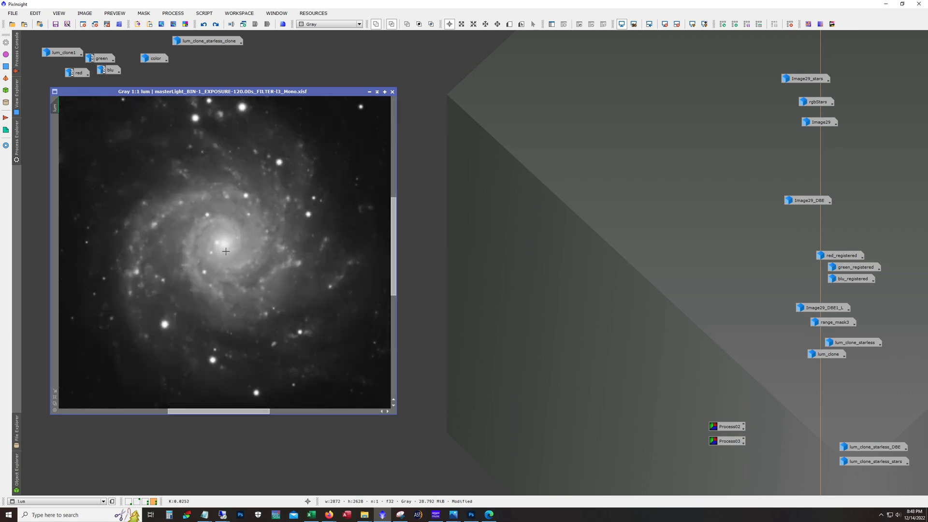
pyautogui.scroll(-2, 208, 263)
pyautogui.scroll(1, 210, 261)
pyautogui.hotkey('ctrl', 'F12')
pyautogui.hotkey('ctrl', 'F12')
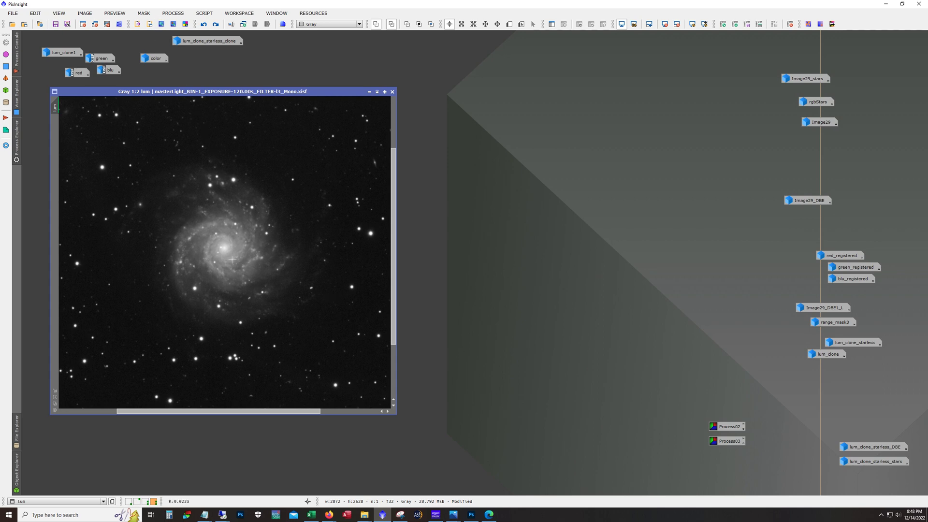
pyautogui.scroll(1, 220, 251)
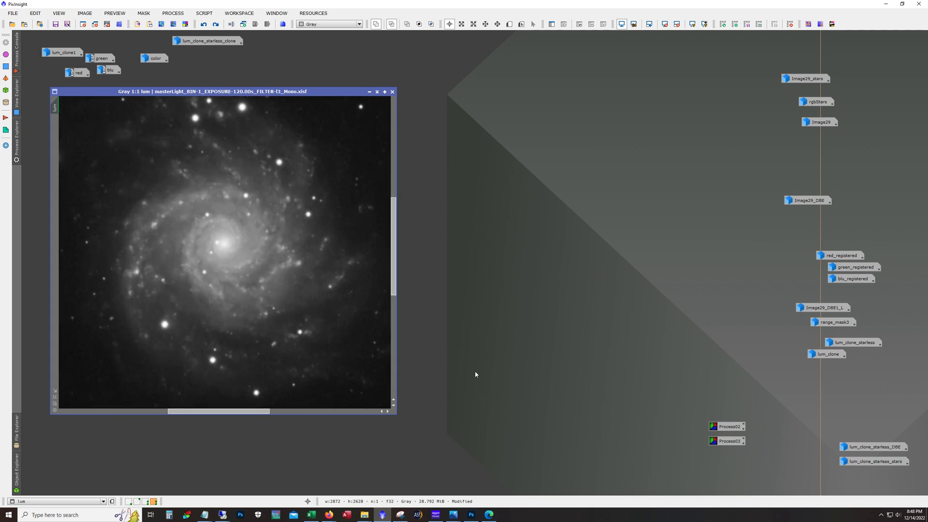
# Compare lum with lum_clone1 side by side, redoing lum's sharpening first and undoing it again for the unsharpened comparison.
pyautogui.click(216, 24)
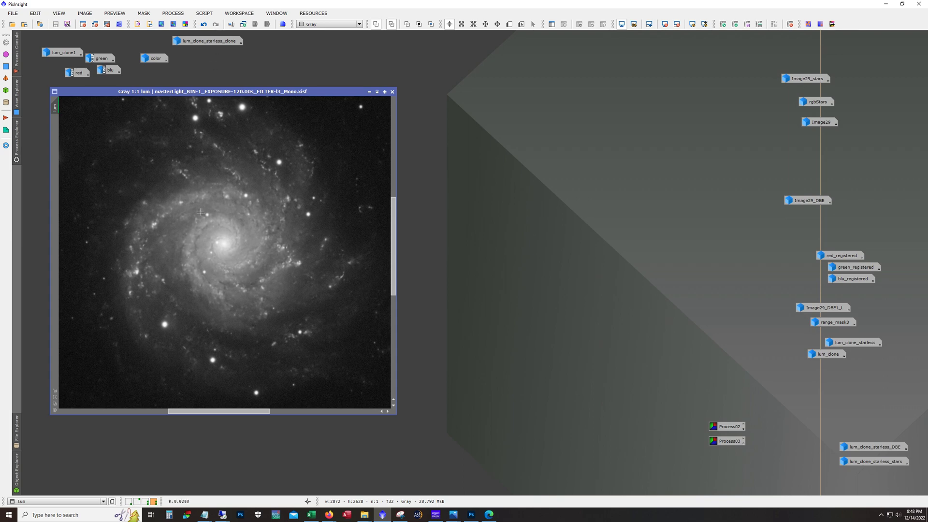
pyautogui.doubleClick(64, 53)
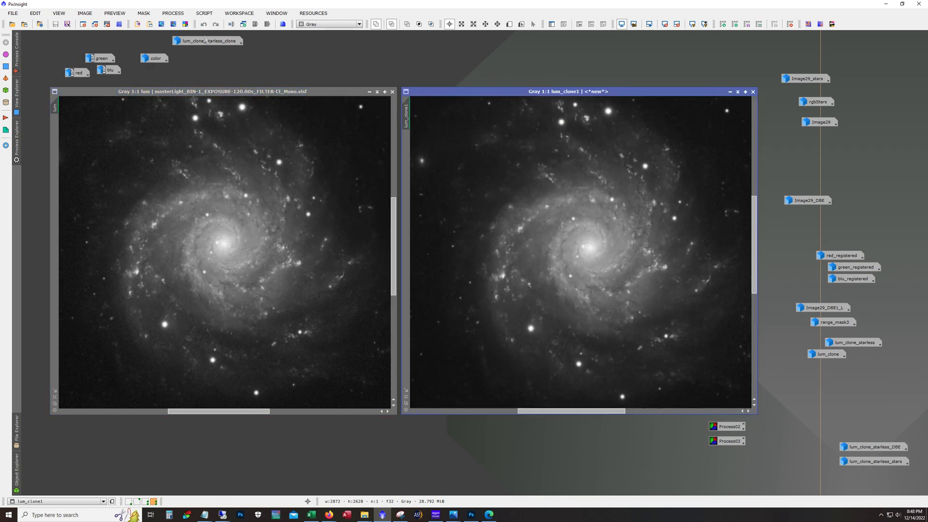
pyautogui.click(224, 306)
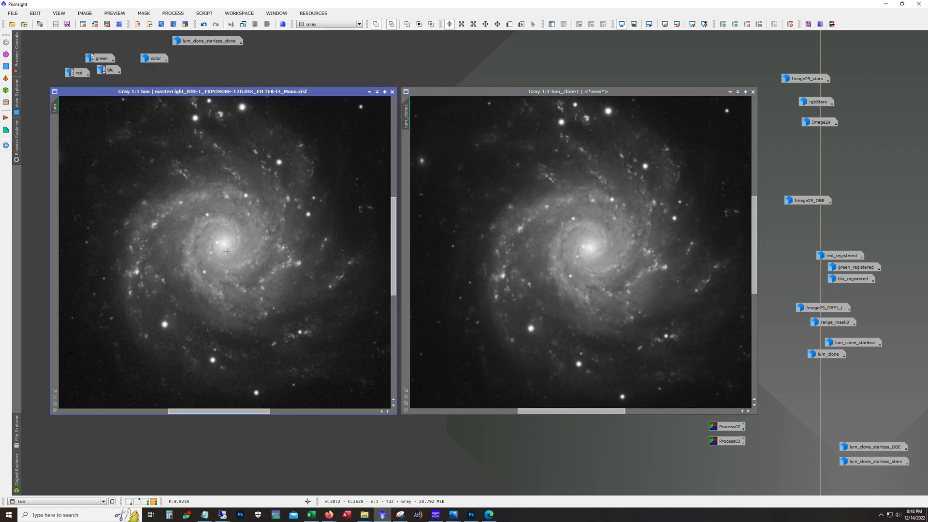
pyautogui.click(204, 24)
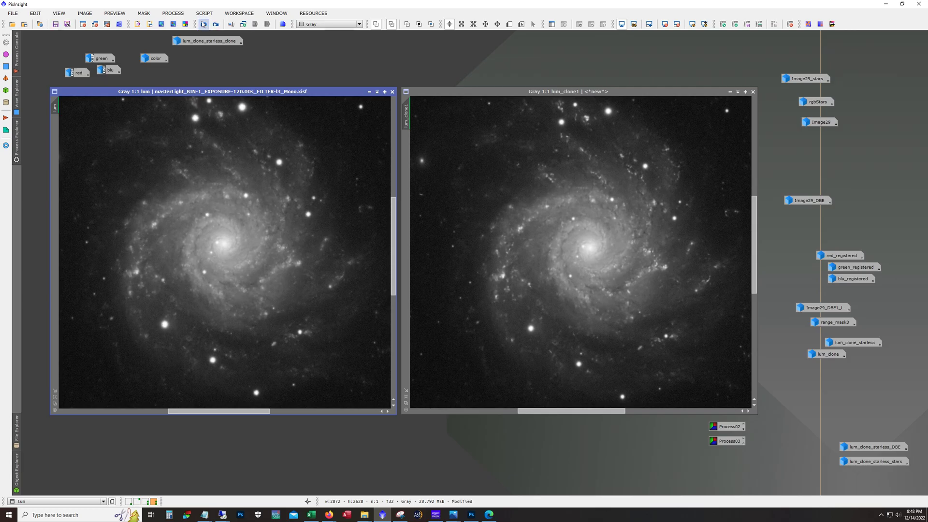
pyautogui.click(526, 170)
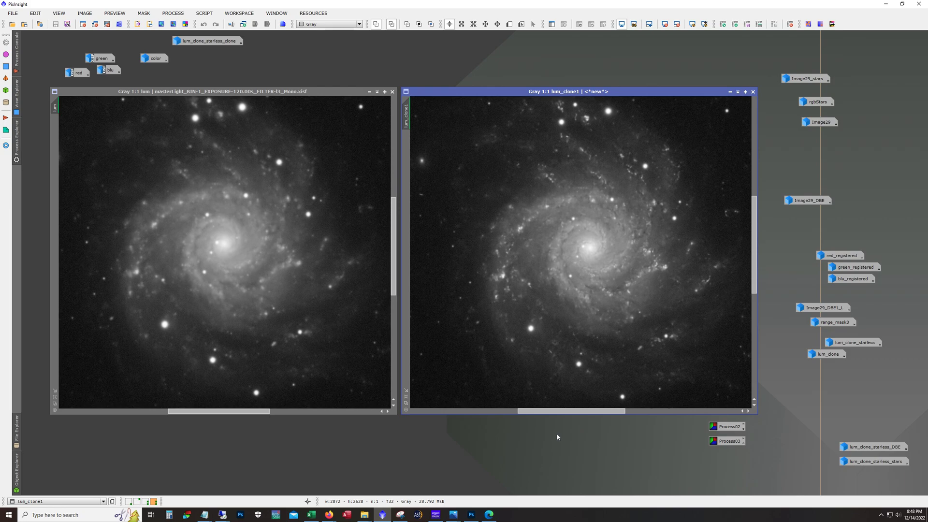
# Open the BlurXTerminator process and move its window up between the two galaxy images.
pyautogui.click(173, 14)
pyautogui.moveTo(203, 24)
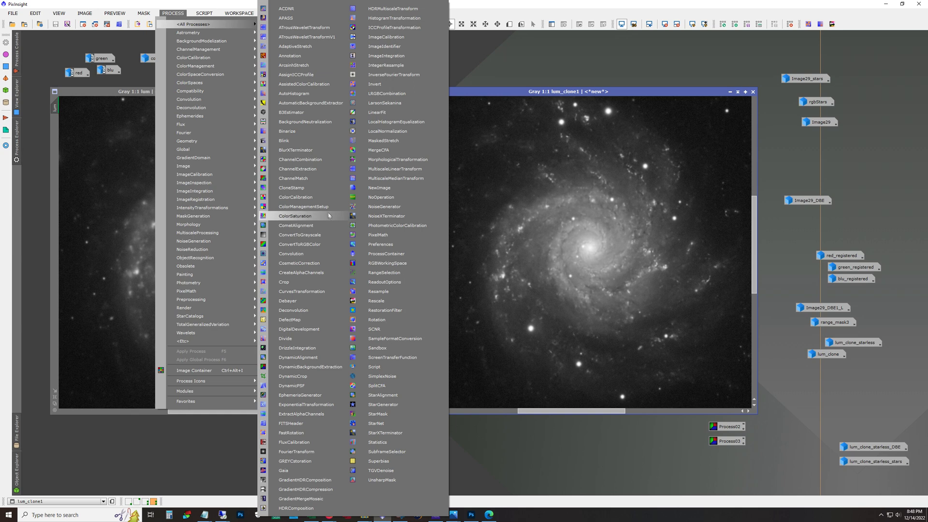
pyautogui.click(302, 150)
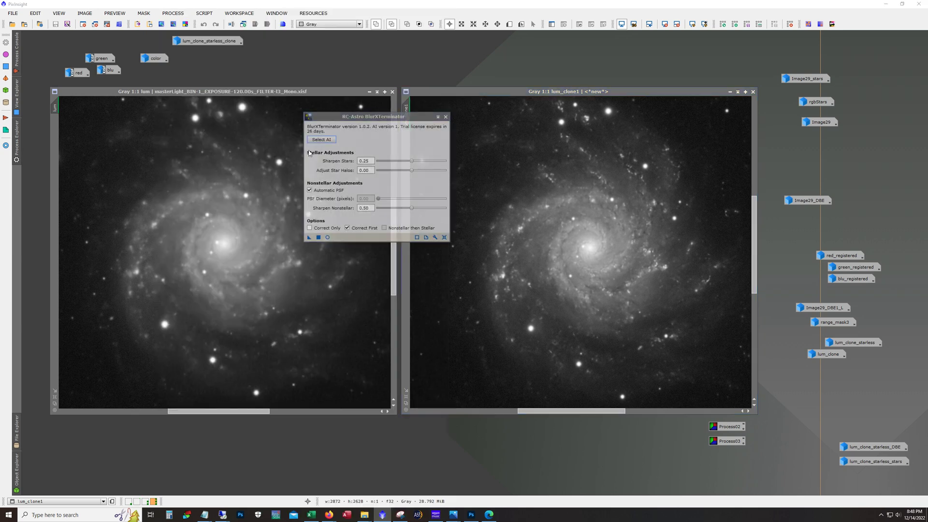
pyautogui.moveTo(382, 121); pyautogui.dragTo(395, 51)
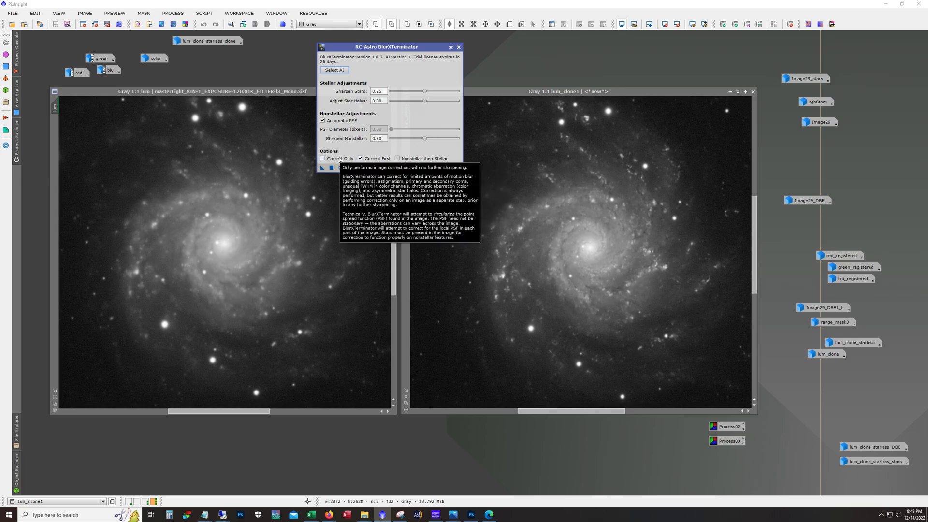
# Toggle BlurXTerminator's Correct First and Nonstellar then Stellar options in turn, leaving only Correct First enabled.
pyautogui.click(360, 159)
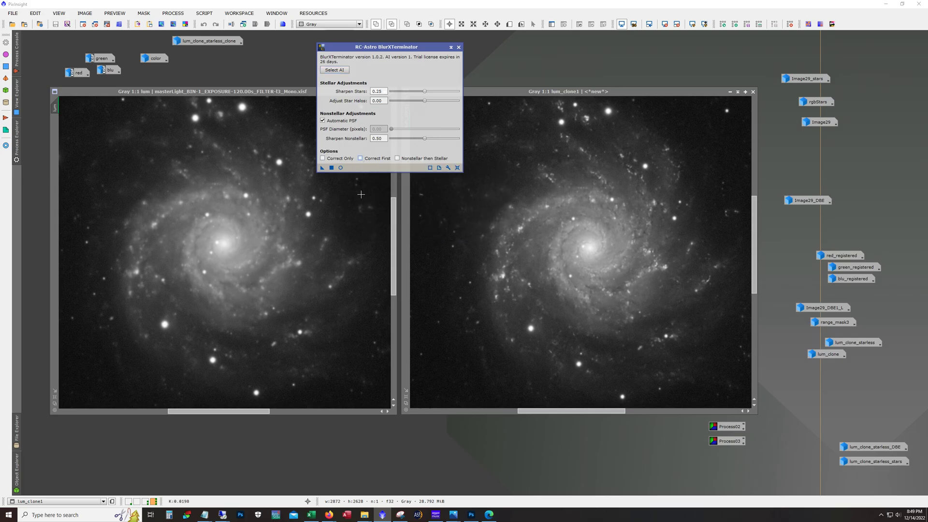
pyautogui.click(397, 159)
pyautogui.click(360, 159)
pyautogui.click(360, 158)
pyautogui.click(398, 159)
pyautogui.click(398, 159)
pyautogui.click(361, 158)
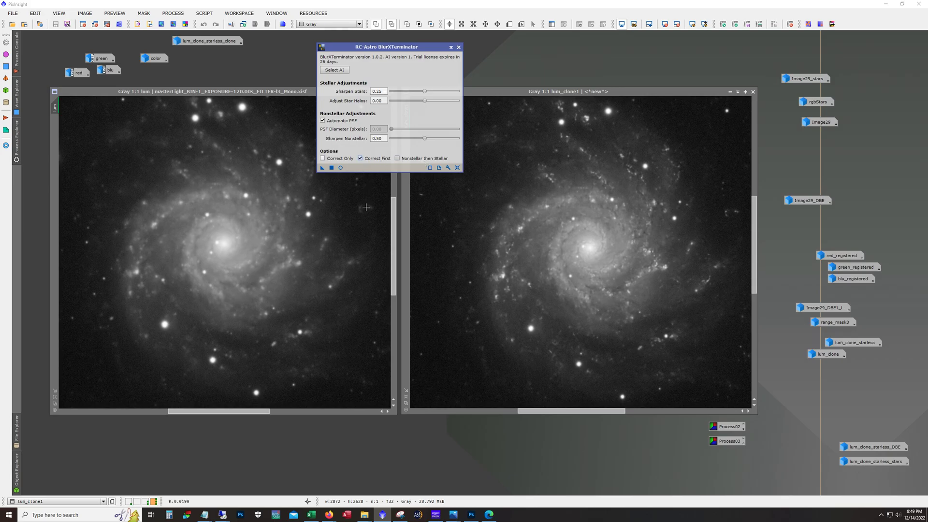
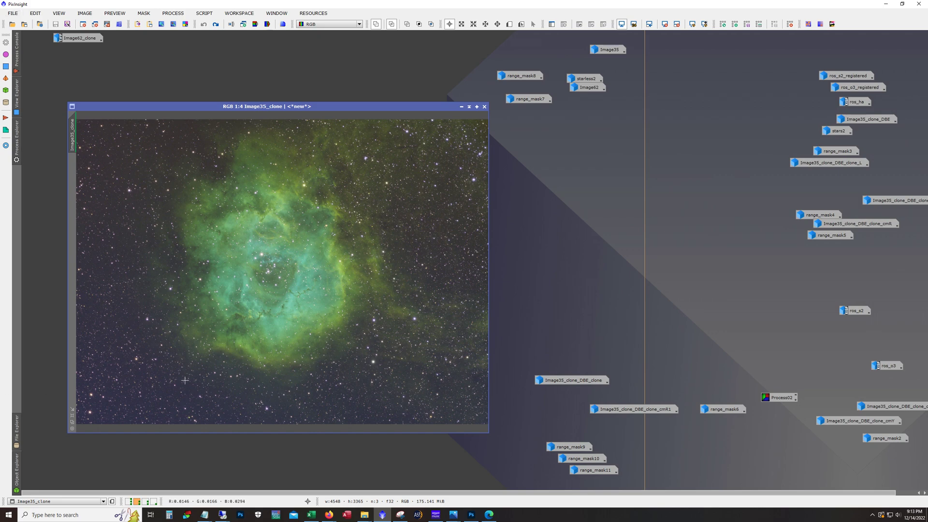
# Compare Image35_clone's central star cluster at 2:1 by redoing and undoing the sharpening, leaving it applied.
pyautogui.hotkey('ctrl', 'F12')
pyautogui.hotkey('ctrl', 'F12')
pyautogui.hotkey('ctrl', 'F12')
pyautogui.hotkey('ctrl', 'F12')
pyautogui.scroll(2, 299, 316)
pyautogui.scroll(2, 299, 316)
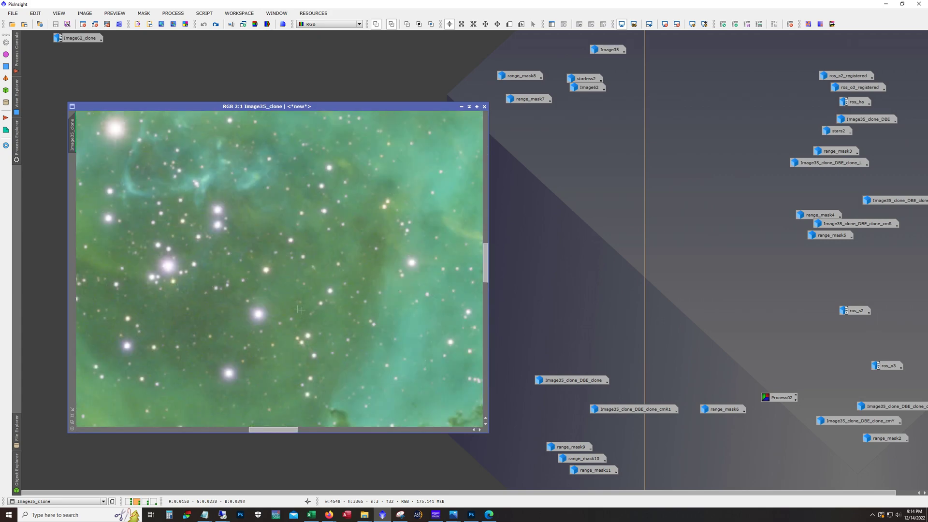
pyautogui.click(216, 25)
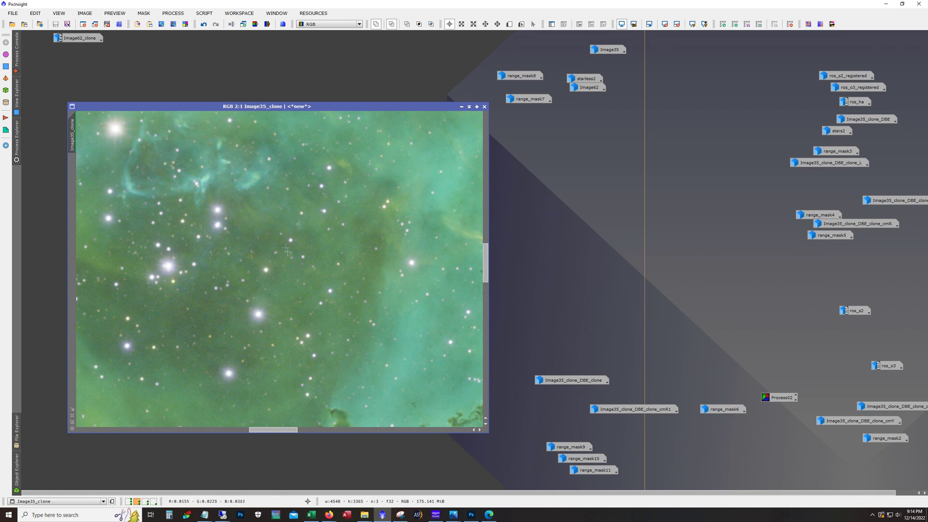
pyautogui.click(203, 25)
pyautogui.click(216, 25)
pyautogui.click(204, 25)
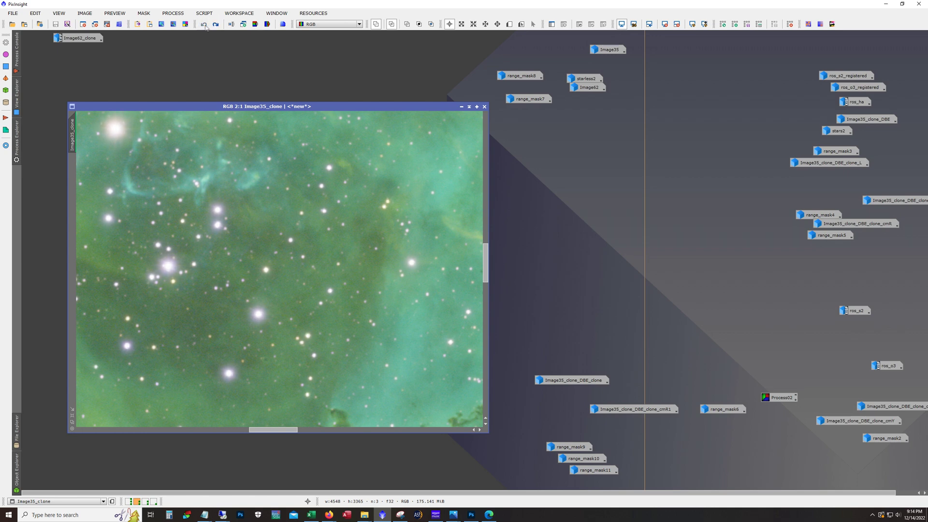
pyautogui.click(215, 25)
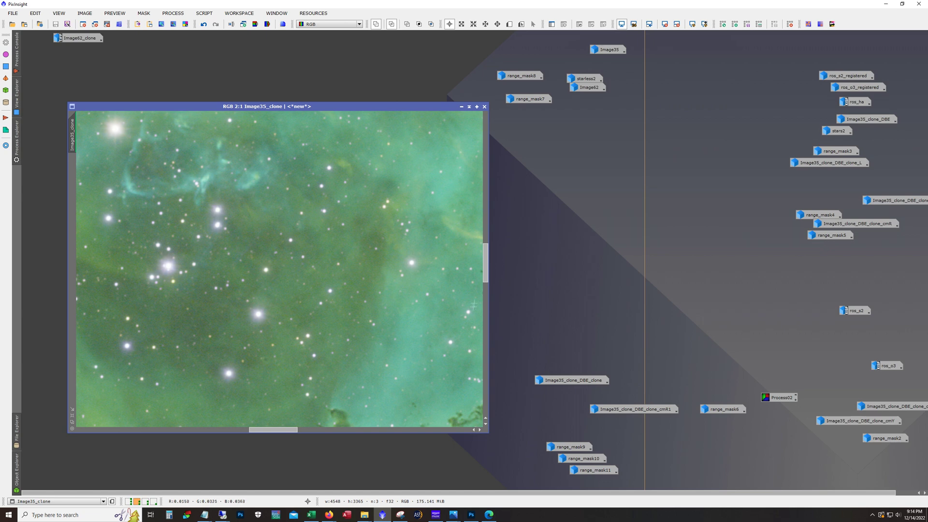
# Compare the dark dust lanes southeast of Image35_clone's star cluster by repeatedly undoing and redoing the sharpening, leaving it applied.
pyautogui.moveTo(485, 277); pyautogui.dragTo(486, 303)
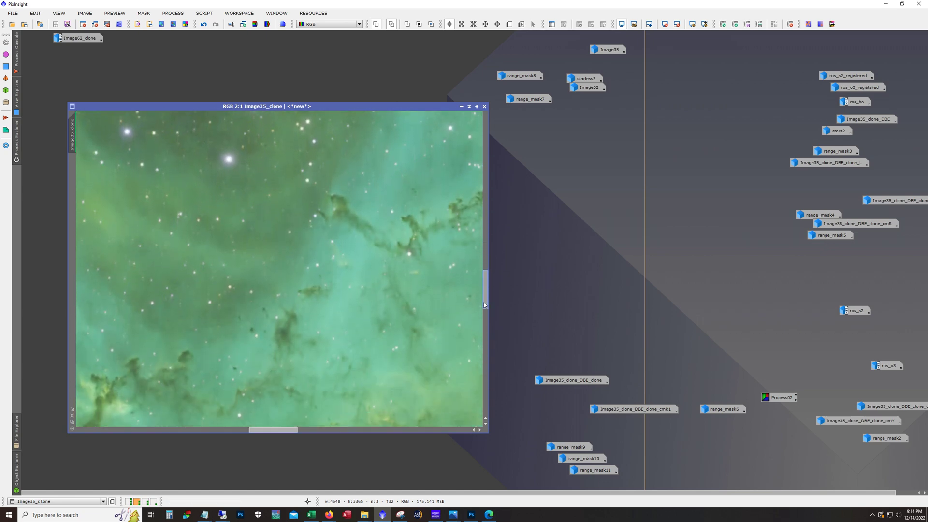
pyautogui.moveTo(295, 430); pyautogui.dragTo(309, 429)
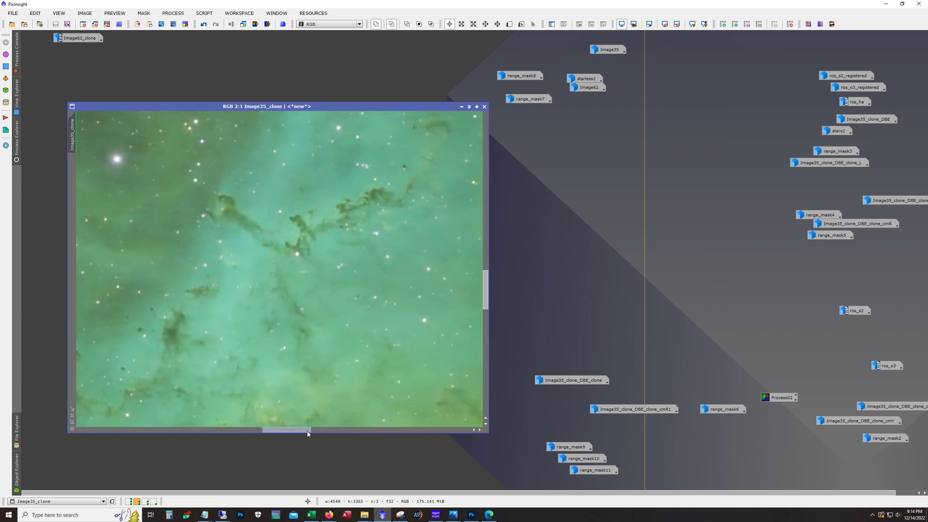
pyautogui.click(203, 25)
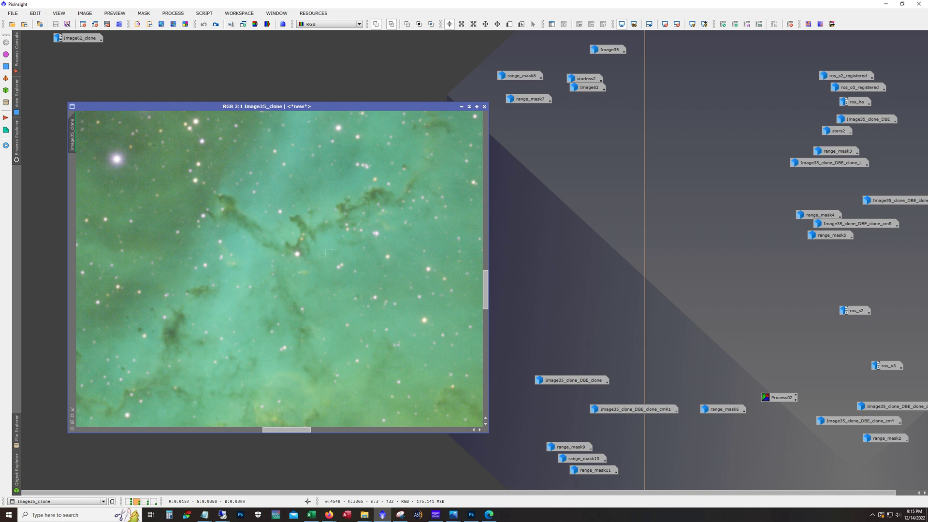
pyautogui.click(216, 26)
pyautogui.click(204, 25)
pyautogui.click(213, 27)
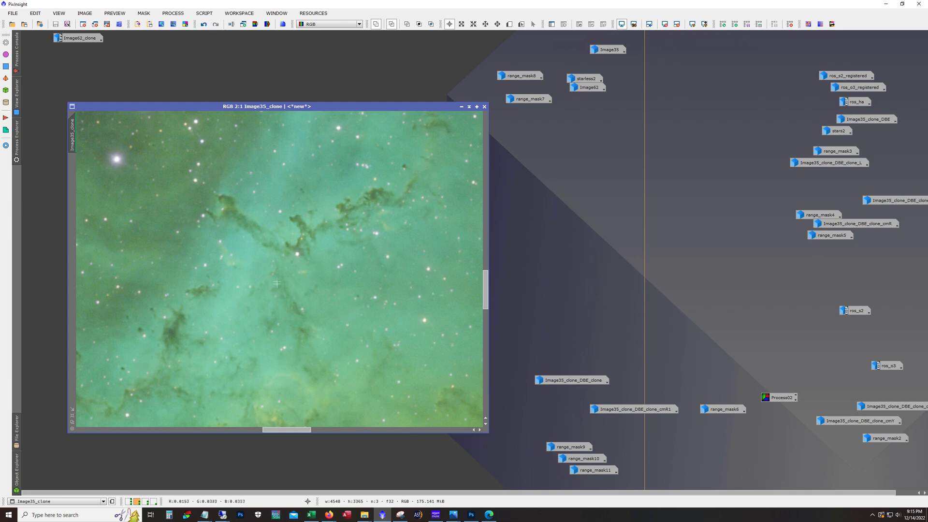
pyautogui.click(204, 24)
pyautogui.click(215, 24)
pyautogui.click(203, 24)
pyautogui.click(215, 25)
pyautogui.click(203, 24)
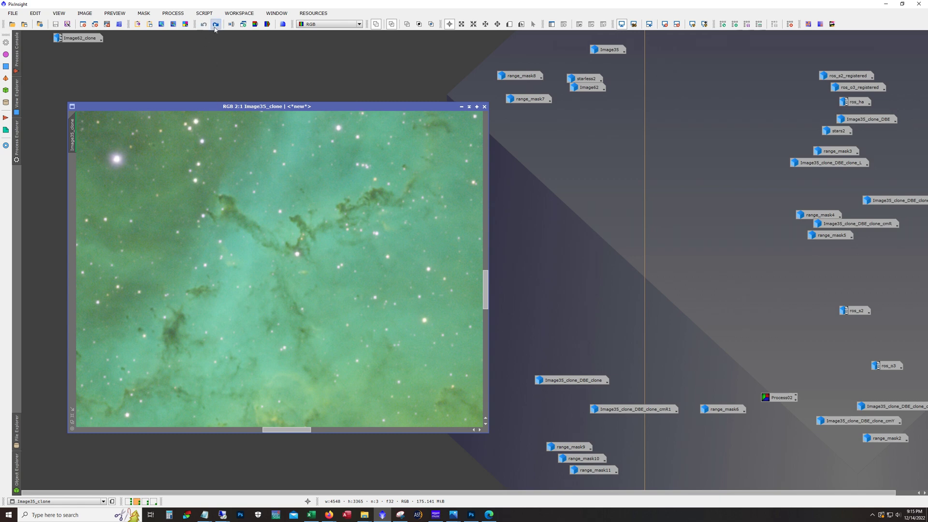
pyautogui.click(215, 27)
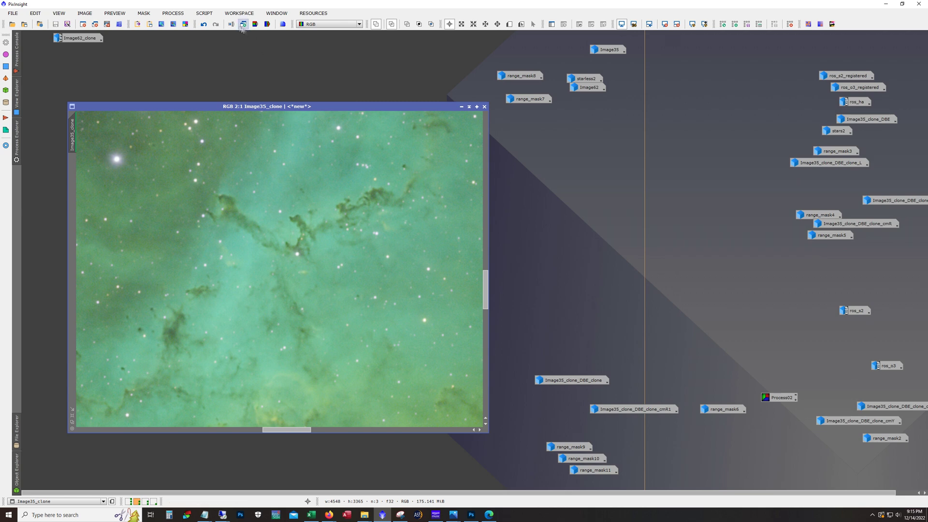
pyautogui.click(205, 27)
pyautogui.click(215, 25)
# Restore Image62_clone, enlarge its window, and zoom the nebula to 1:3.
pyautogui.click(83, 41)
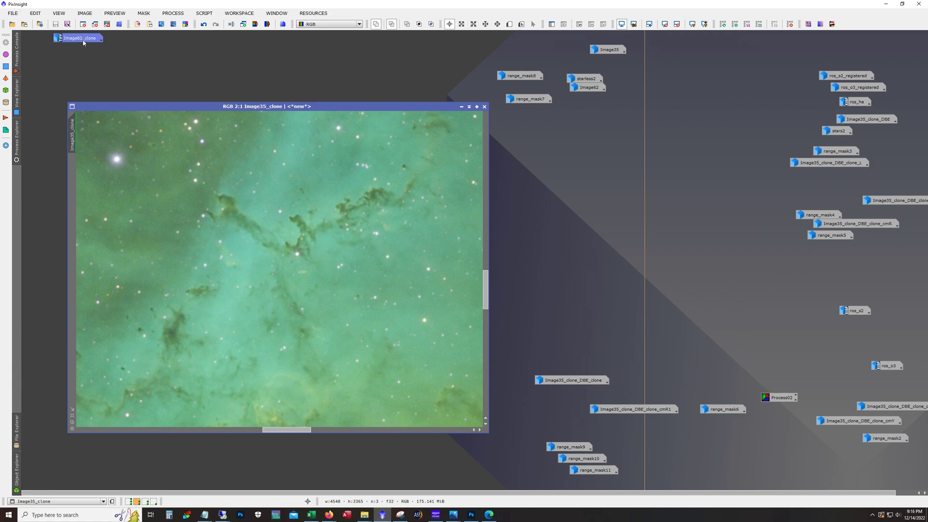
pyautogui.doubleClick(84, 42)
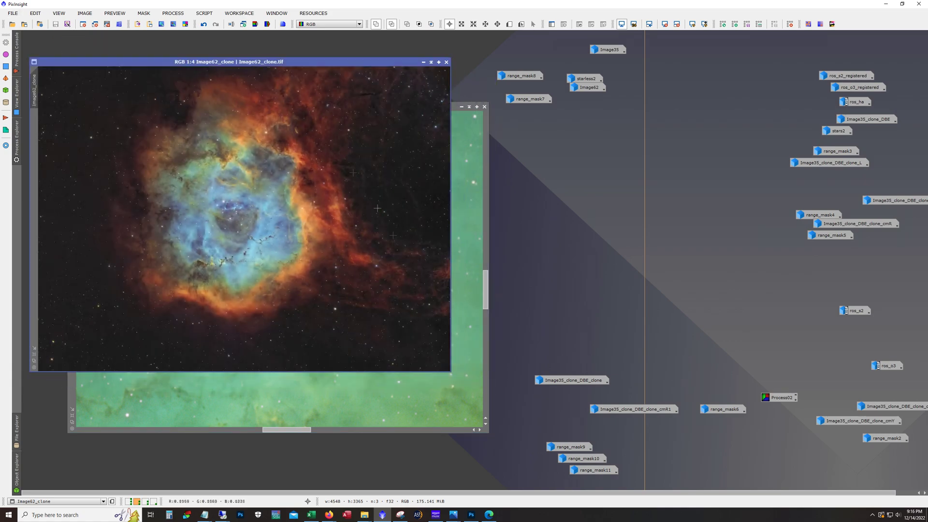
pyautogui.hotkey('ctrl', 'shift', 'z')
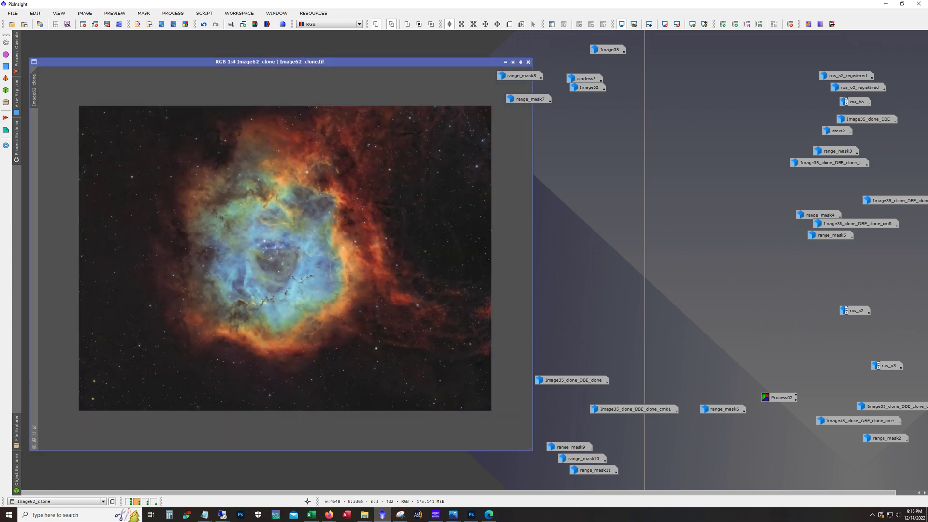
pyautogui.hotkey('ctrl', '+')
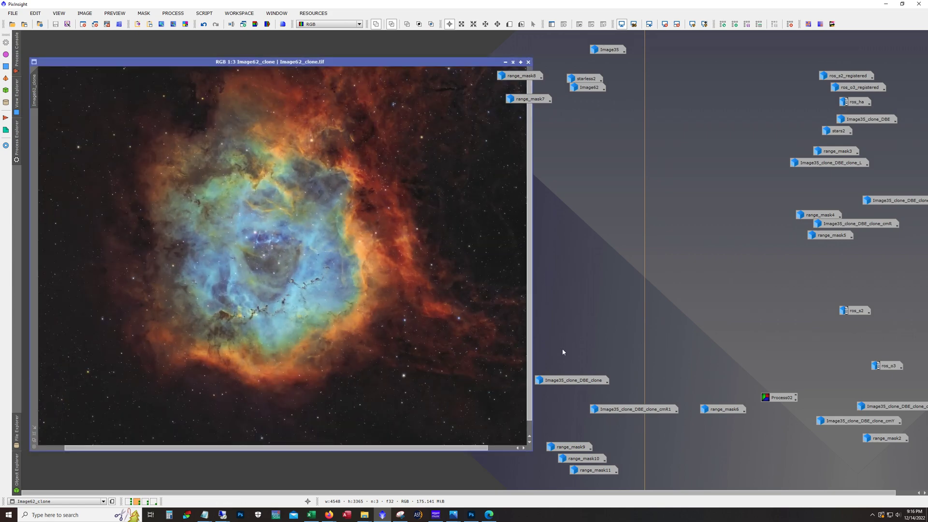
# Move the overlapping image icons clear of Image62_clone and enlarge its window to fit the whole nebula at 1:3.
pyautogui.moveTo(561, 350); pyautogui.dragTo(617, 472)
pyautogui.moveTo(579, 380); pyautogui.dragTo(764, 340)
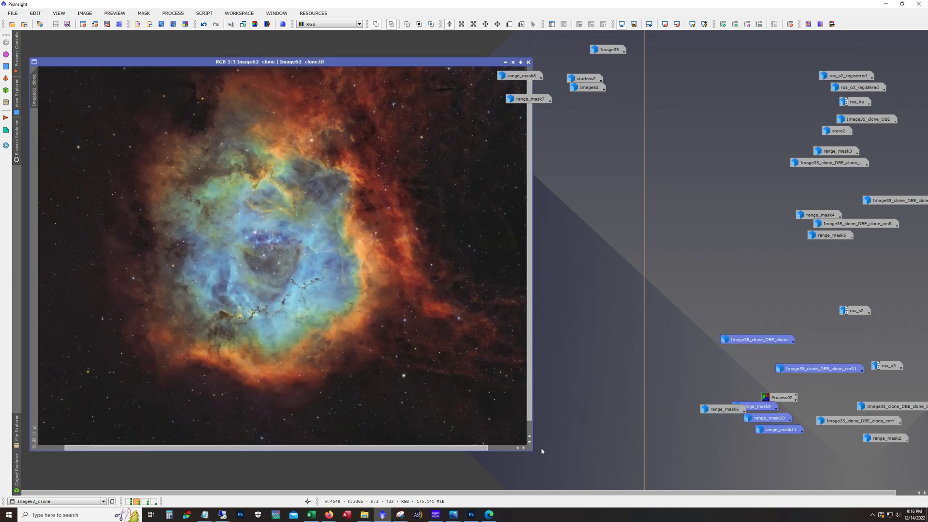
pyautogui.moveTo(532, 450); pyautogui.dragTo(601, 480)
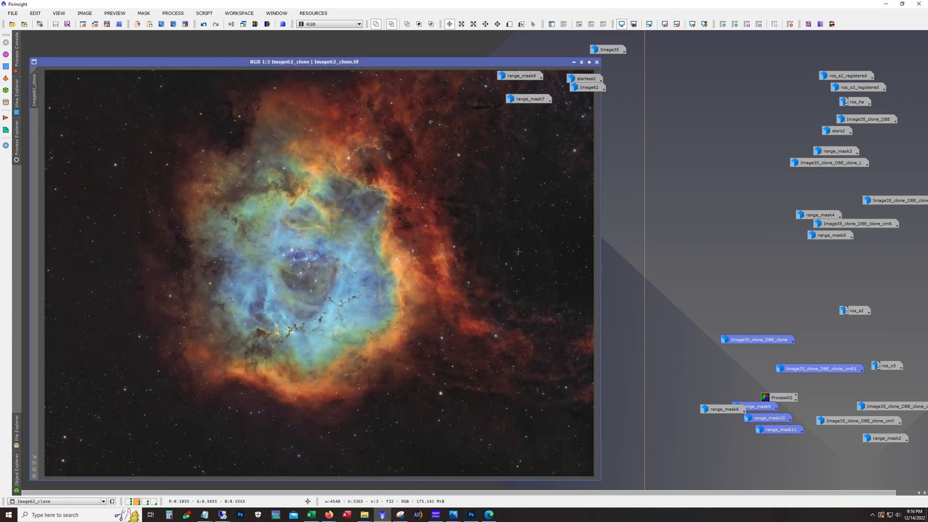
pyautogui.moveTo(683, 129); pyautogui.dragTo(517, 41)
pyautogui.moveTo(609, 50); pyautogui.dragTo(795, 52)
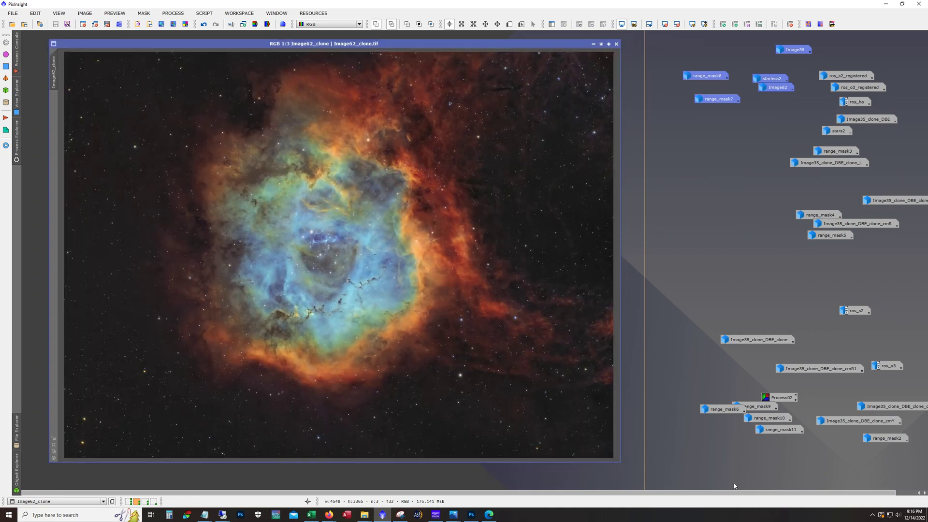
pyautogui.click(178, 479)
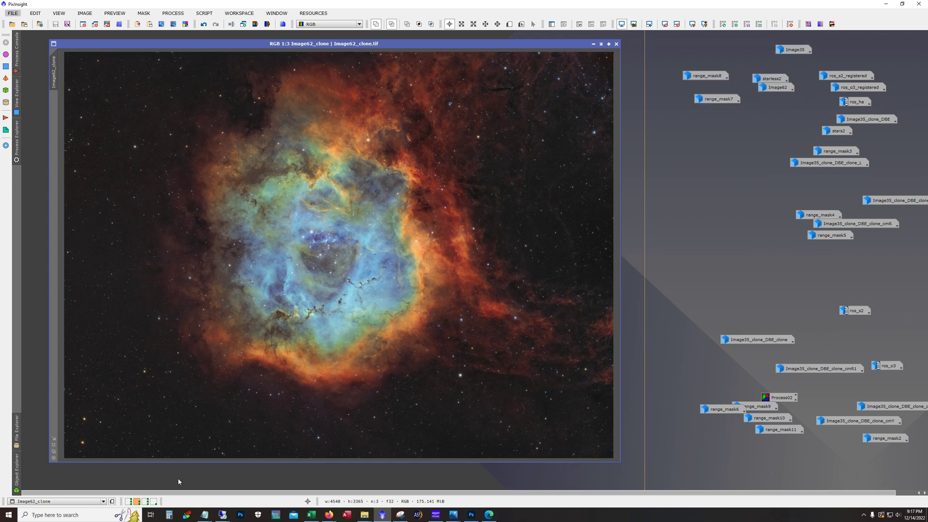
# Switch to the workspace holding Image08 and restore the registered OIII integration image.
pyautogui.click(145, 502)
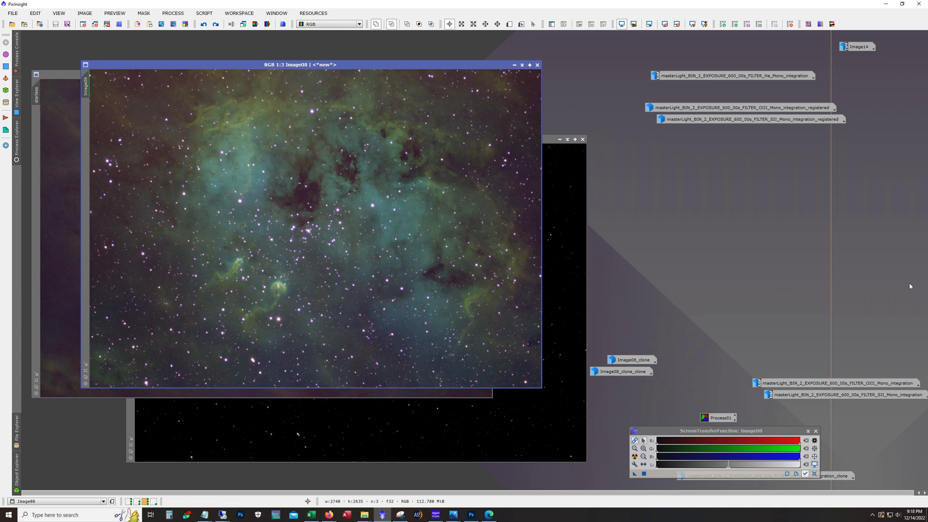
pyautogui.doubleClick(798, 110)
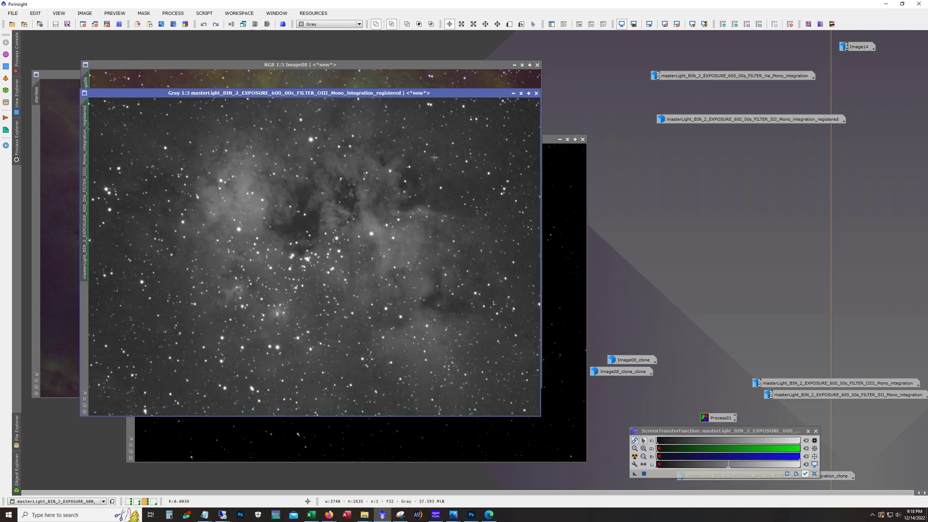
# Enlarge the registered OIII integration's window, examine its central star cluster at 1:1, and iconize the image.
pyautogui.scroll(1, 361, 263)
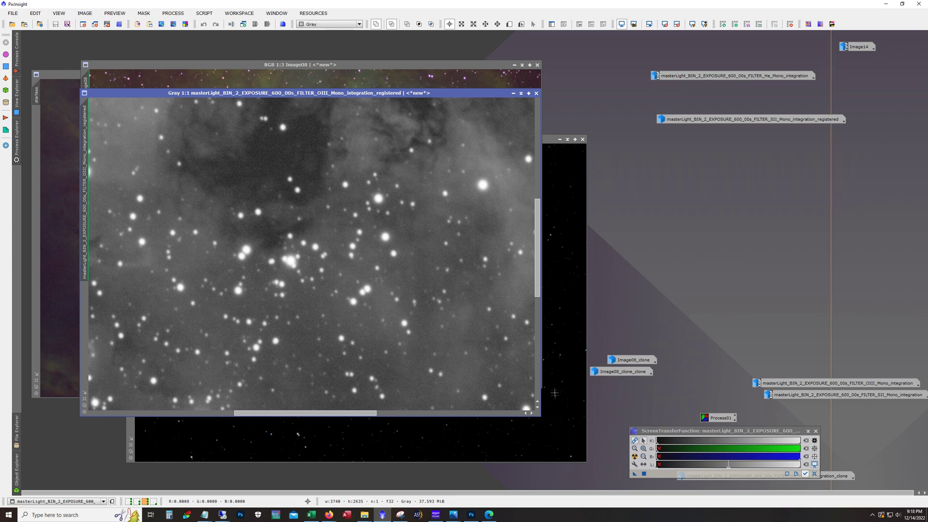
pyautogui.scroll(-1, 349, 260)
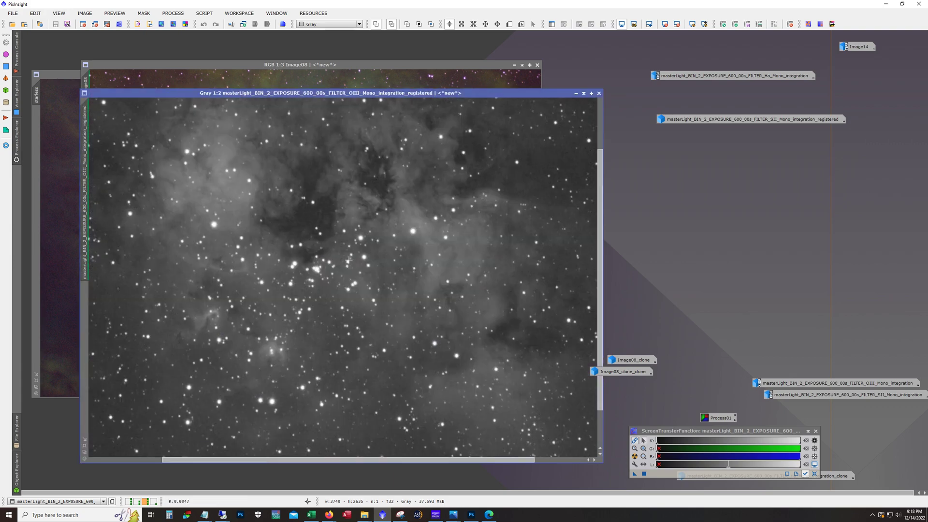
pyautogui.scroll(1, 348, 260)
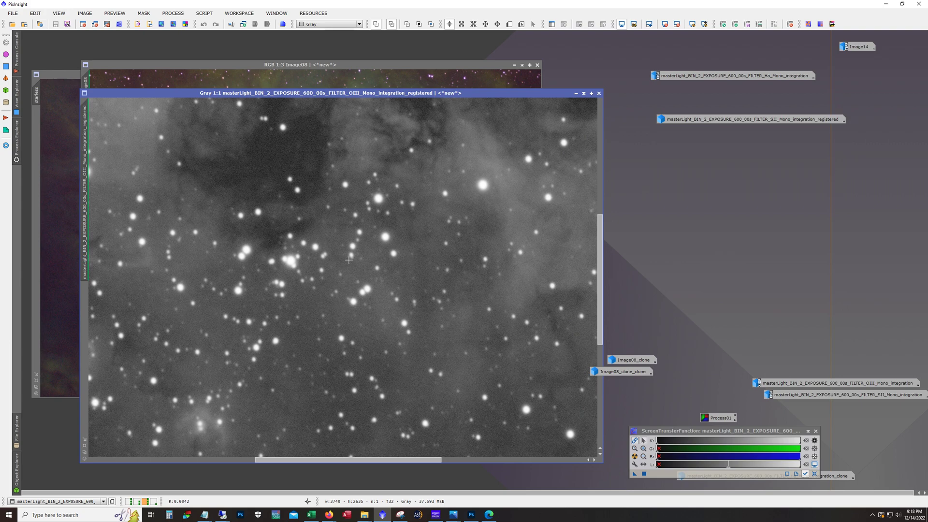
pyautogui.scroll(-1, 349, 260)
pyautogui.scroll(-1, 349, 260)
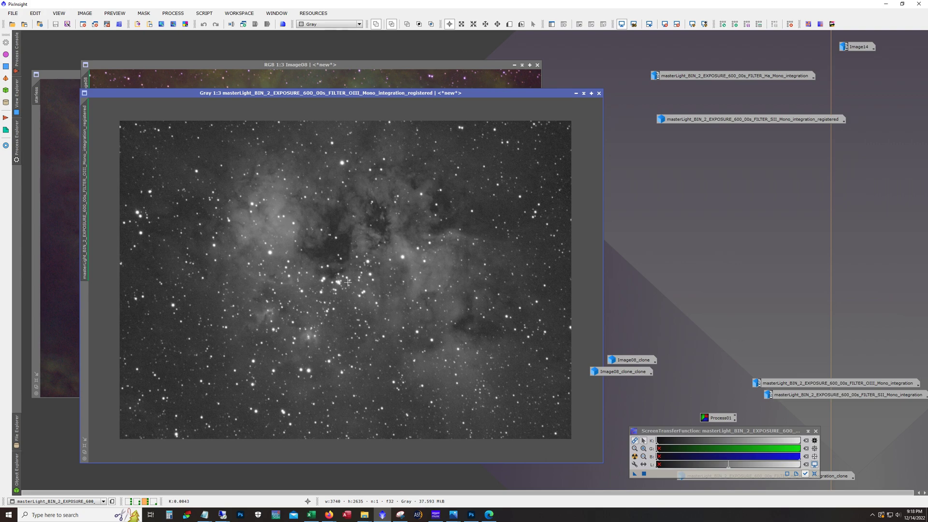
pyautogui.scroll(2, 348, 283)
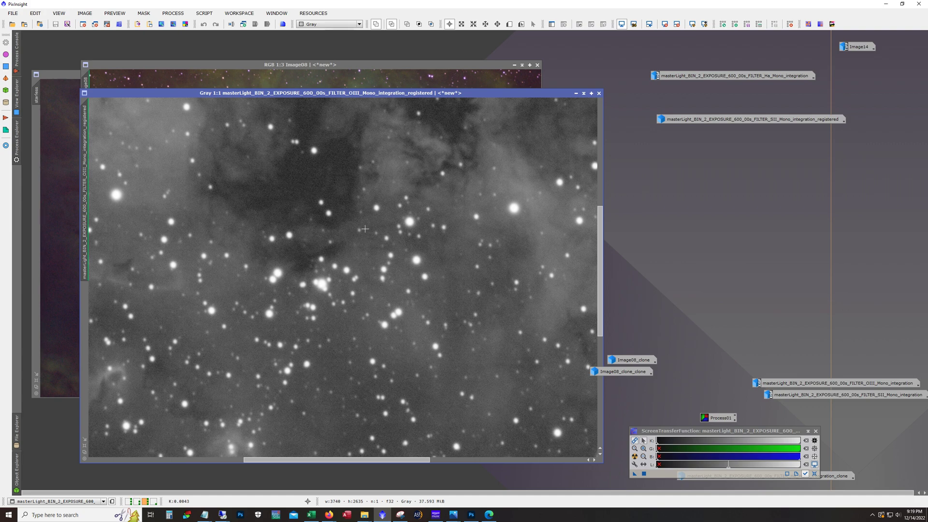
pyautogui.click(579, 96)
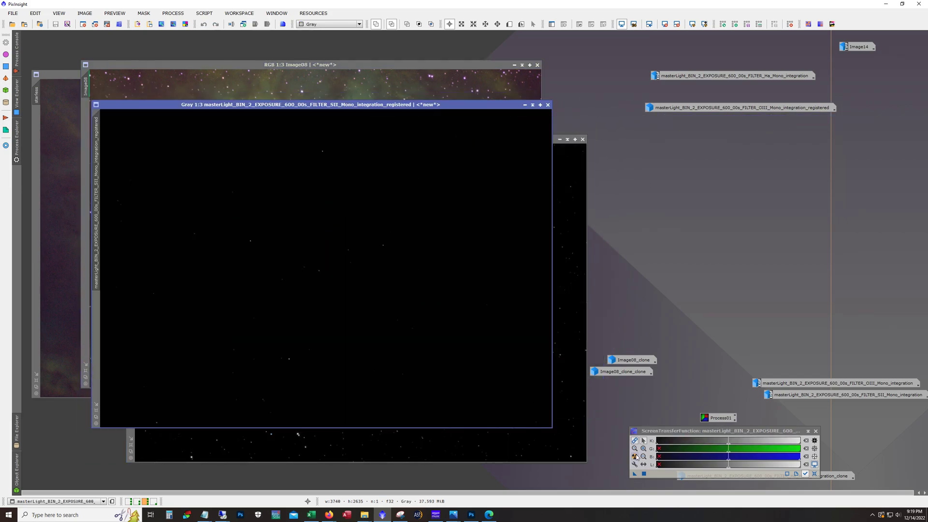
# Inspect the registered SII integration's star cluster and the nebulosity southwest of it at 1:1, and iconize the image.
pyautogui.scroll(2, 358, 309)
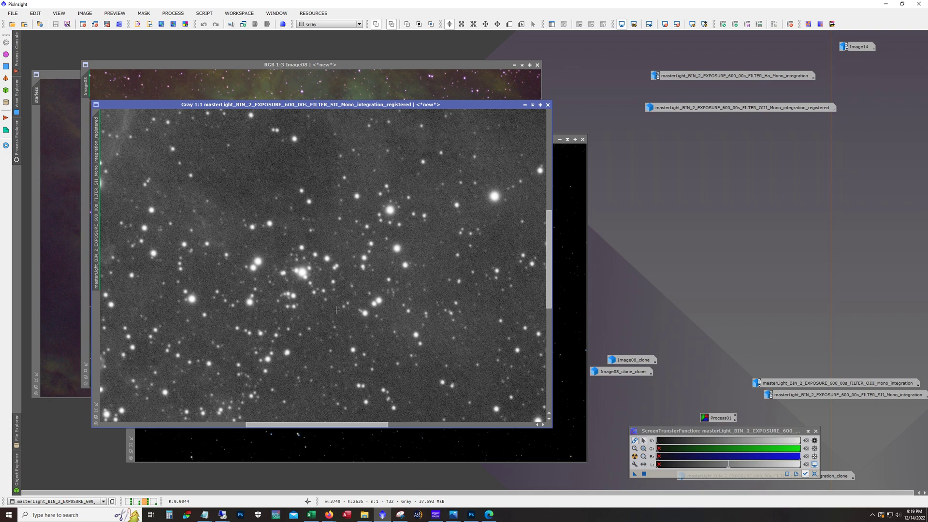
pyautogui.moveTo(355, 423); pyautogui.dragTo(320, 423)
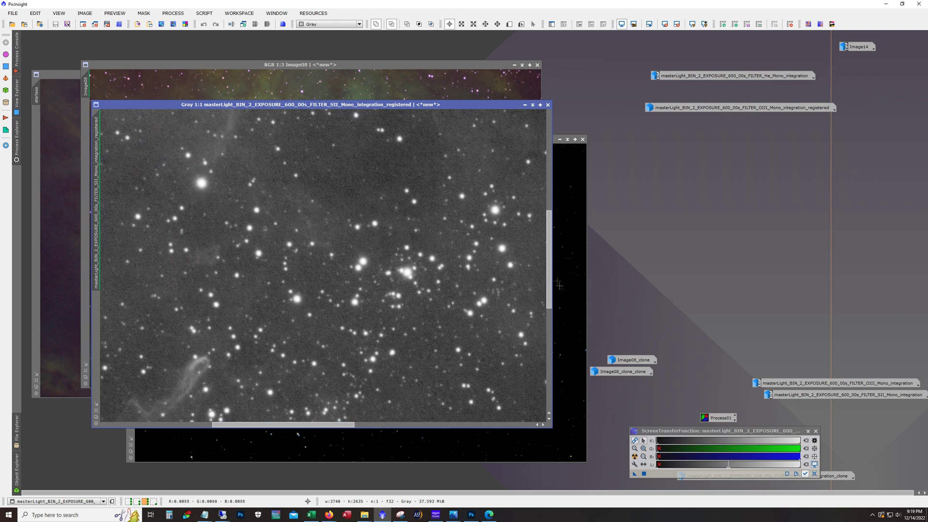
pyautogui.click(525, 104)
# Restore the Ha integration and examine its central star cluster and the two tadpole-shaped structures at 1:1.
pyautogui.click(712, 76)
pyautogui.doubleClick(712, 76)
pyautogui.scroll(3, 439, 181)
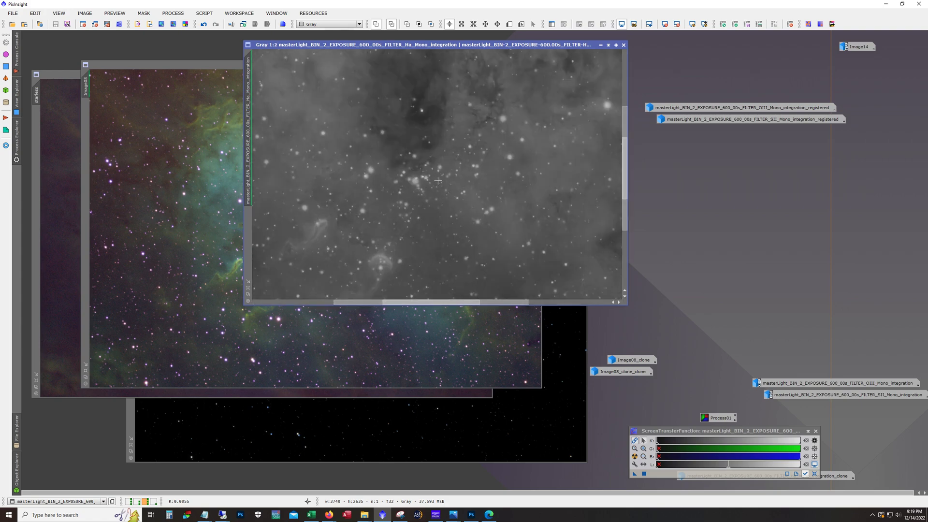
pyautogui.scroll(-1, 438, 181)
pyautogui.scroll(1, 415, 179)
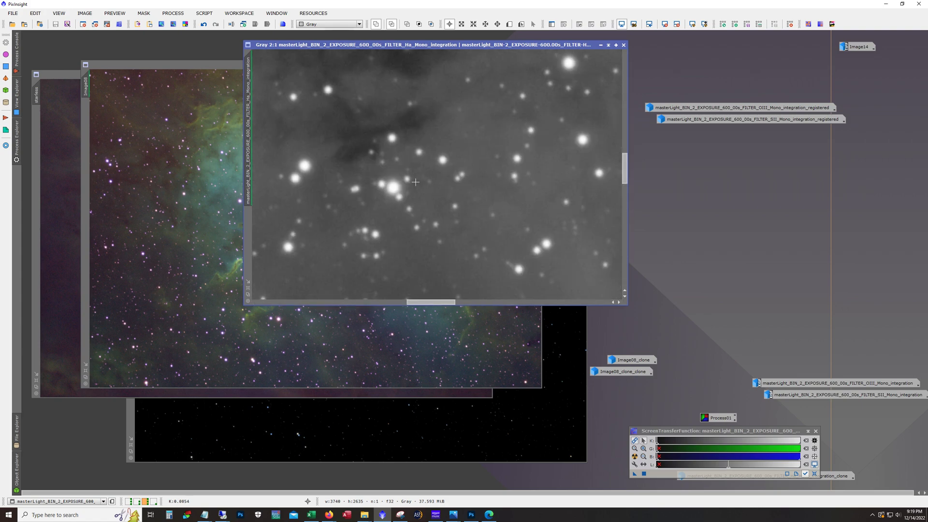
pyautogui.scroll(-1, 374, 178)
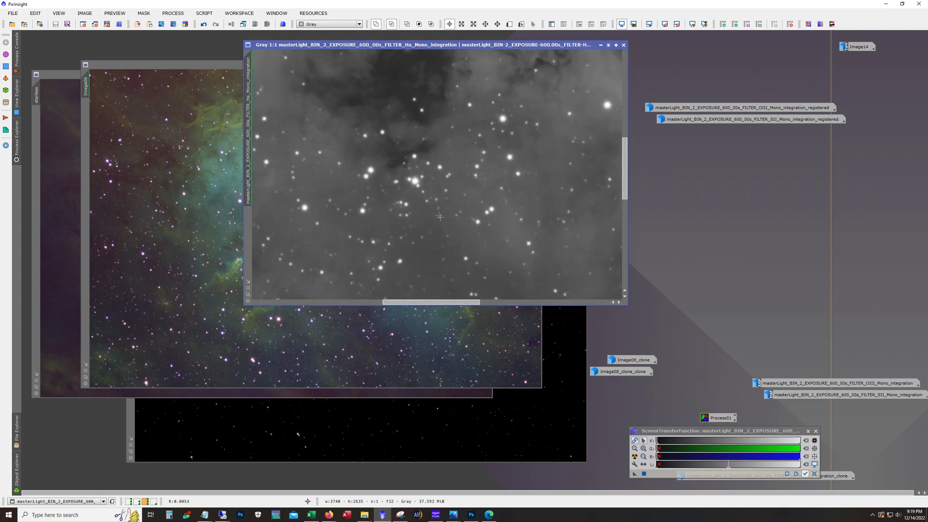
pyautogui.moveTo(452, 303); pyautogui.dragTo(404, 303)
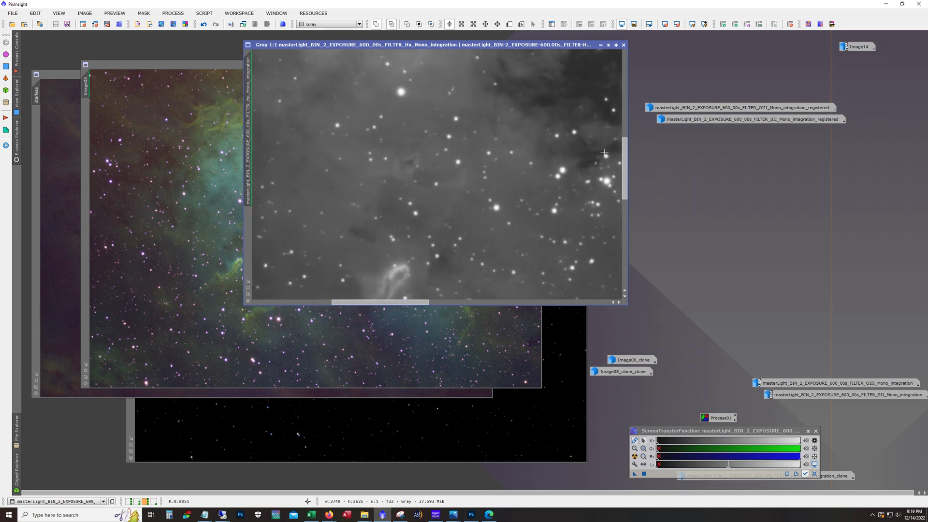
pyautogui.moveTo(625, 171); pyautogui.dragTo(625, 215)
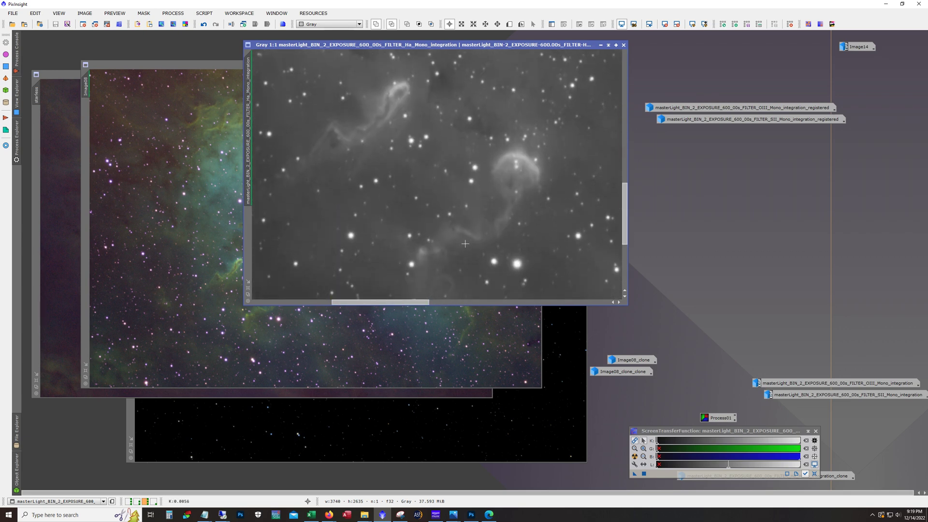
pyautogui.scroll(-3, 356, 142)
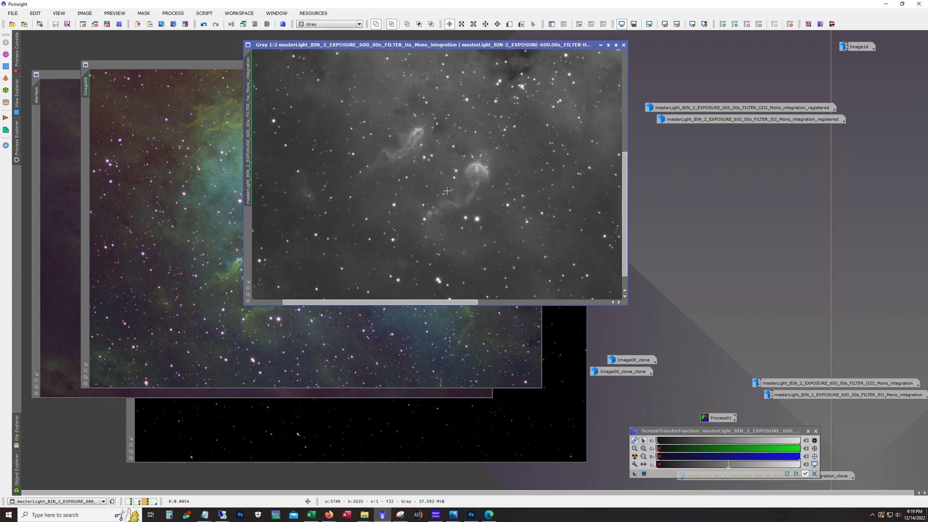
# Collapse the Ha integration's window, move it clear of the colour image, and bring Image08 to the front.
pyautogui.click(608, 45)
pyautogui.moveTo(420, 172); pyautogui.dragTo(732, 135)
pyautogui.click(278, 80)
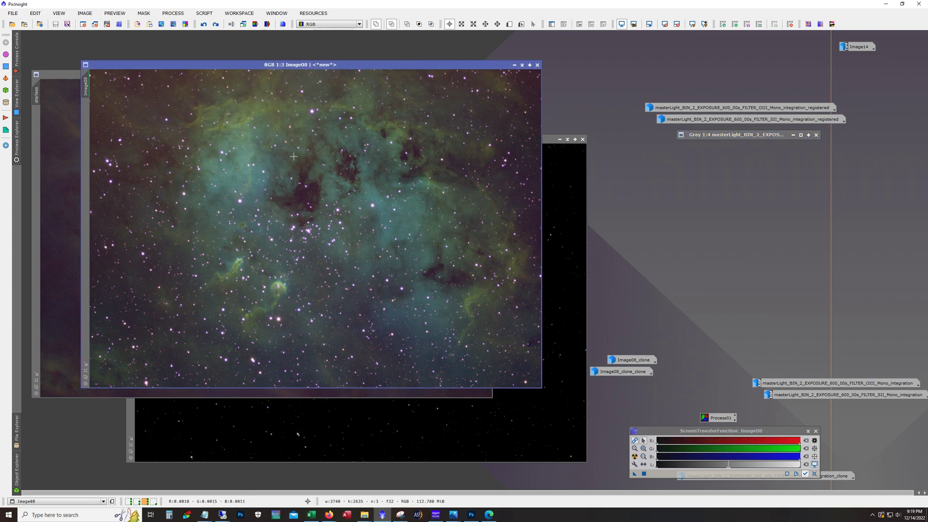
pyautogui.hotkey('ctrl', 'F12')
pyautogui.hotkey('ctrl', 'F12')
pyautogui.hotkey('ctrl', 'F12')
pyautogui.hotkey('ctrl', 'F12')
# Compare Image08's star cluster at 2:1 by repeatedly undoing and redoing BlurXTerminator, leaving it applied.
pyautogui.scroll(3, 337, 180)
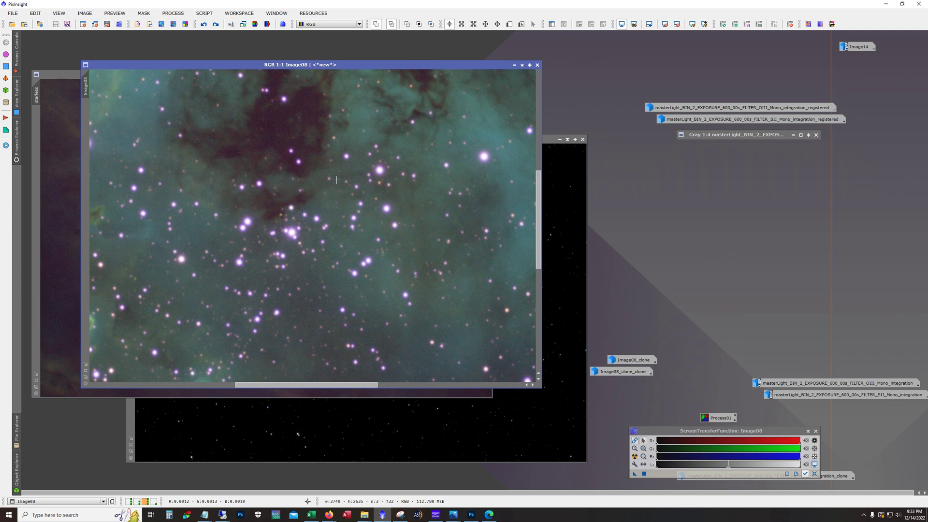
pyautogui.click(215, 25)
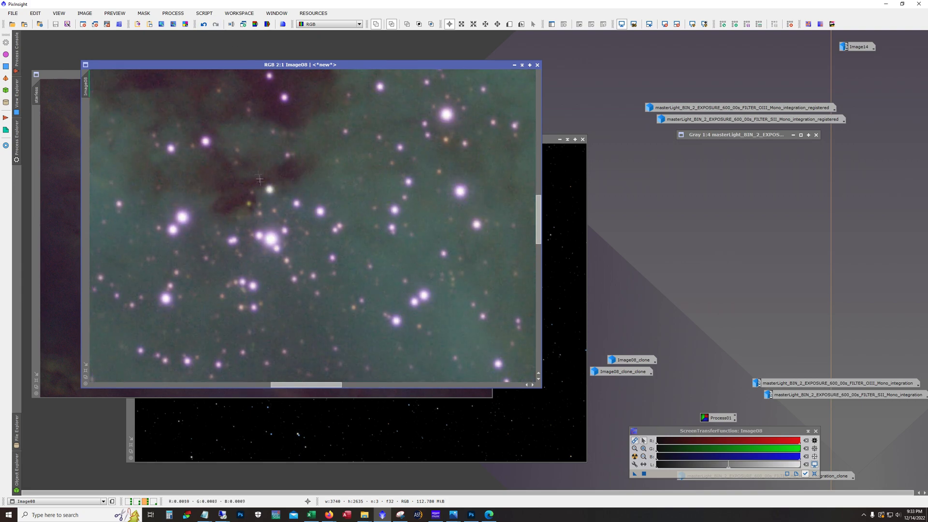
pyautogui.click(203, 24)
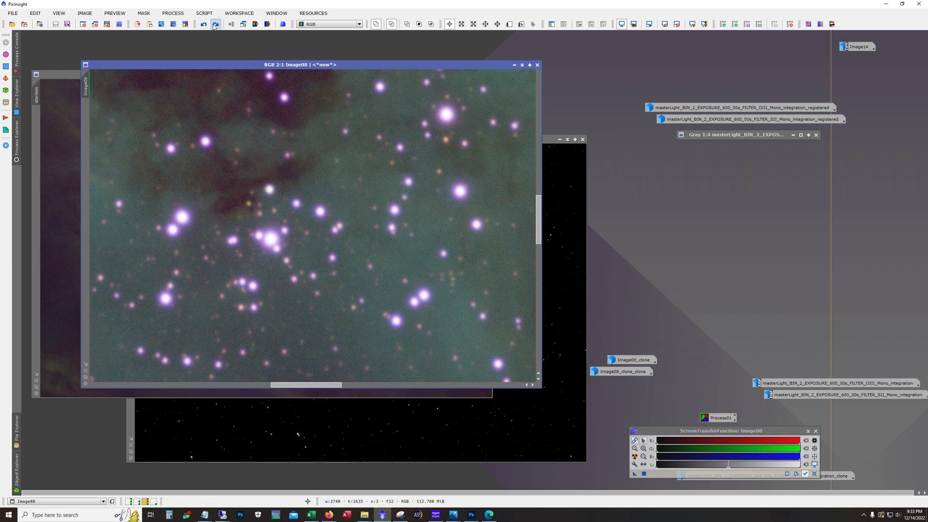
pyautogui.click(215, 25)
pyautogui.click(203, 25)
pyautogui.click(215, 25)
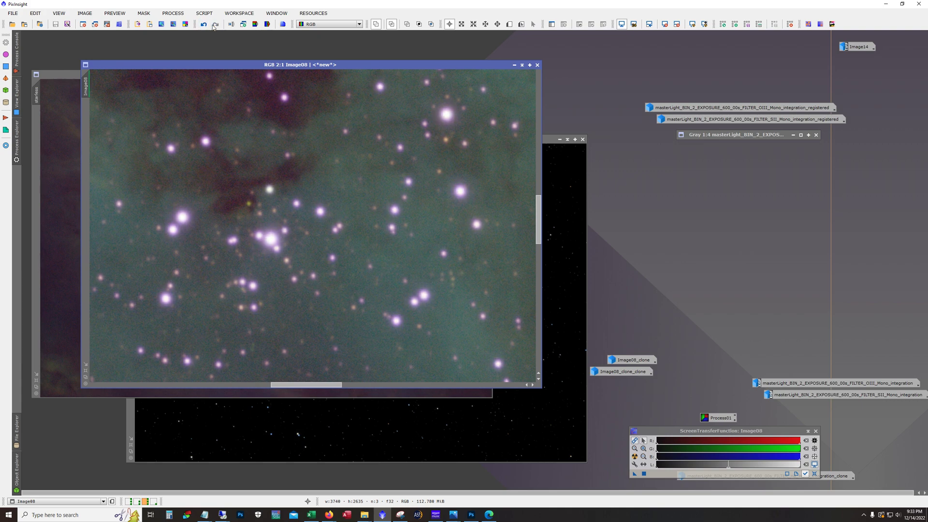
pyautogui.click(204, 24)
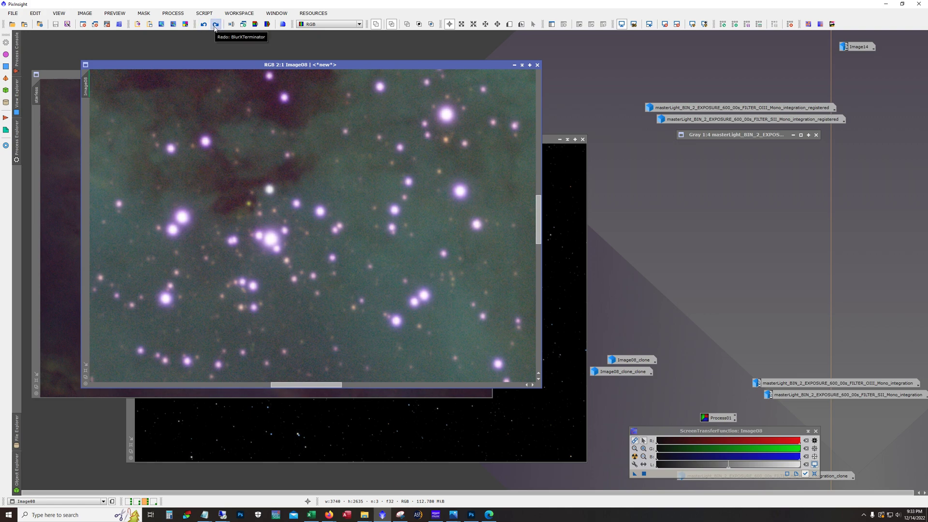
pyautogui.click(215, 25)
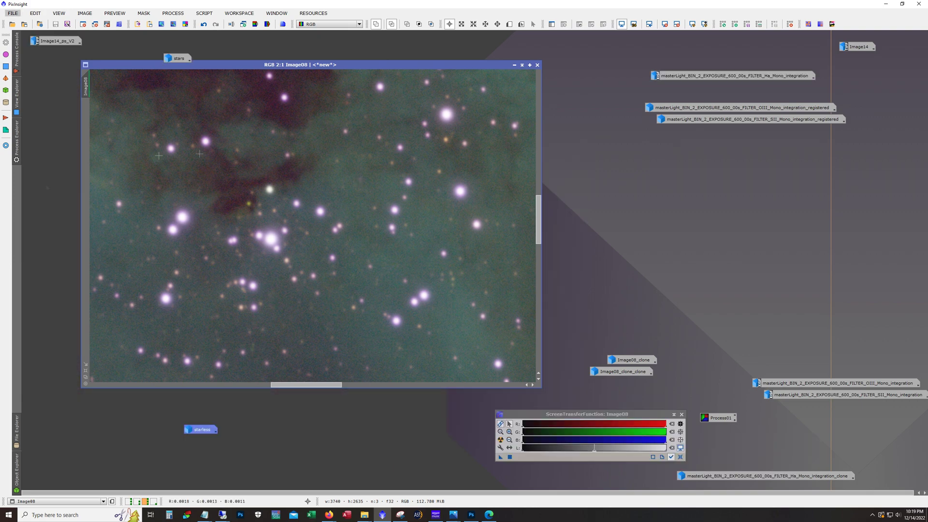
# Zoom Image08 out to 1:2, iconize it, and restore Image14_ps_V2.
pyautogui.scroll(-3, 199, 154)
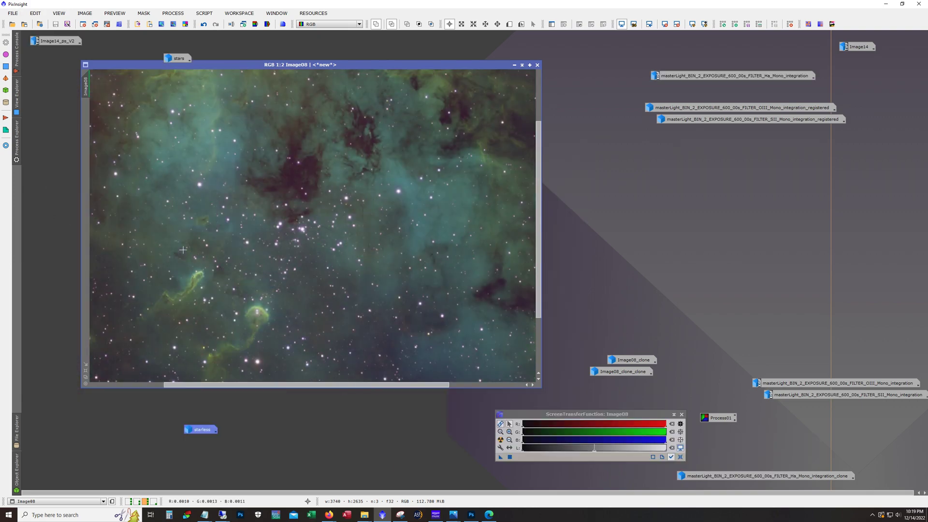
pyautogui.click(515, 64)
pyautogui.doubleClick(52, 41)
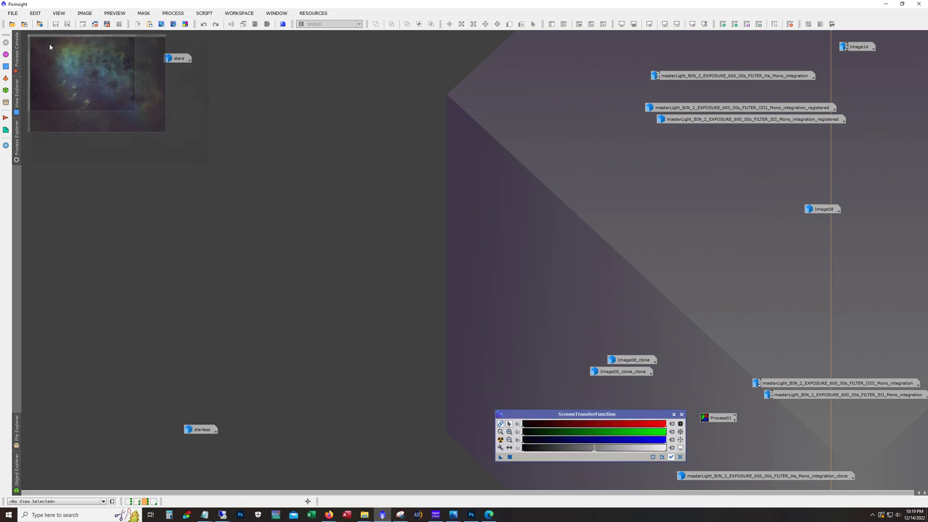
# Move the stars, starless and Image08 clone icons and ScreenTransferFunction clear of Image14_ps_V2, and enlarge its window.
pyautogui.moveTo(178, 62); pyautogui.dragTo(729, 62)
pyautogui.moveTo(284, 40); pyautogui.dragTo(325, 51)
pyautogui.moveTo(626, 384); pyautogui.dragTo(590, 330)
pyautogui.moveTo(622, 360); pyautogui.dragTo(896, 305)
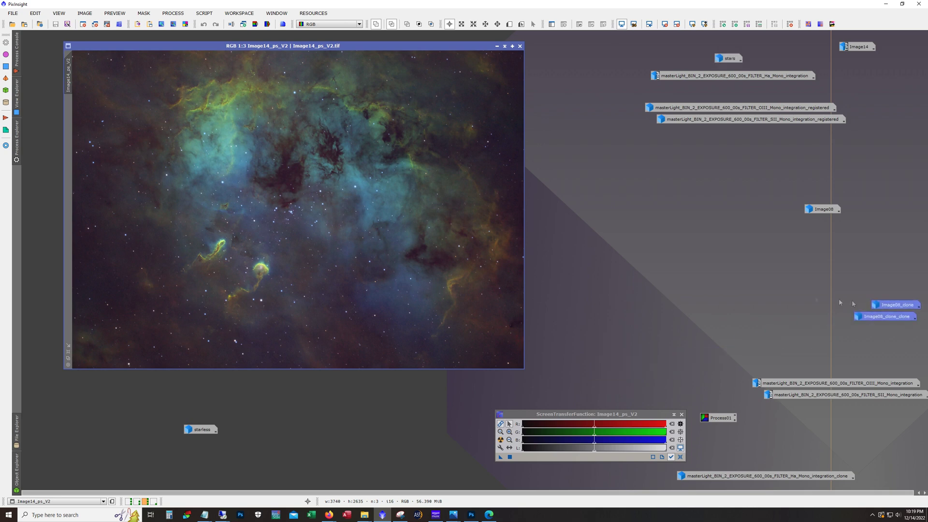
pyautogui.click(202, 431)
pyautogui.moveTo(202, 431); pyautogui.dragTo(840, 288)
pyautogui.moveTo(566, 415); pyautogui.dragTo(755, 411)
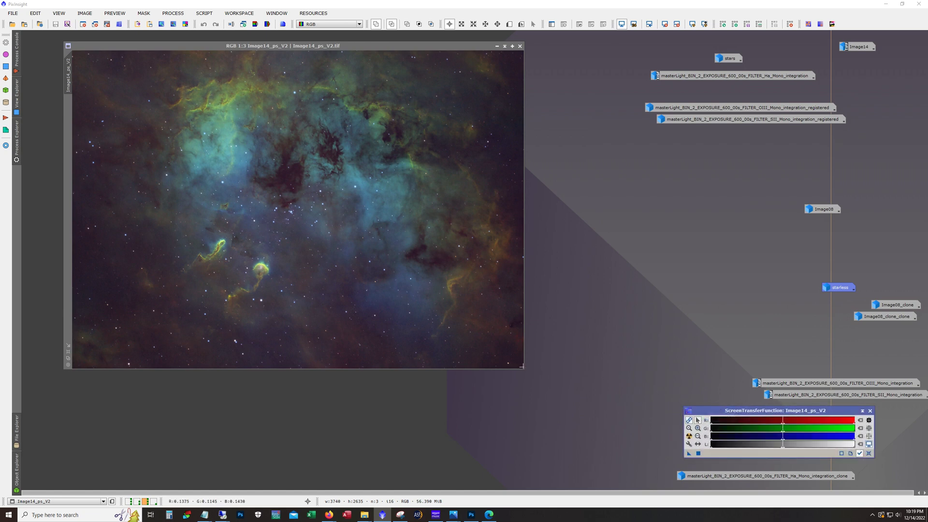
pyautogui.moveTo(525, 369); pyautogui.dragTo(658, 467)
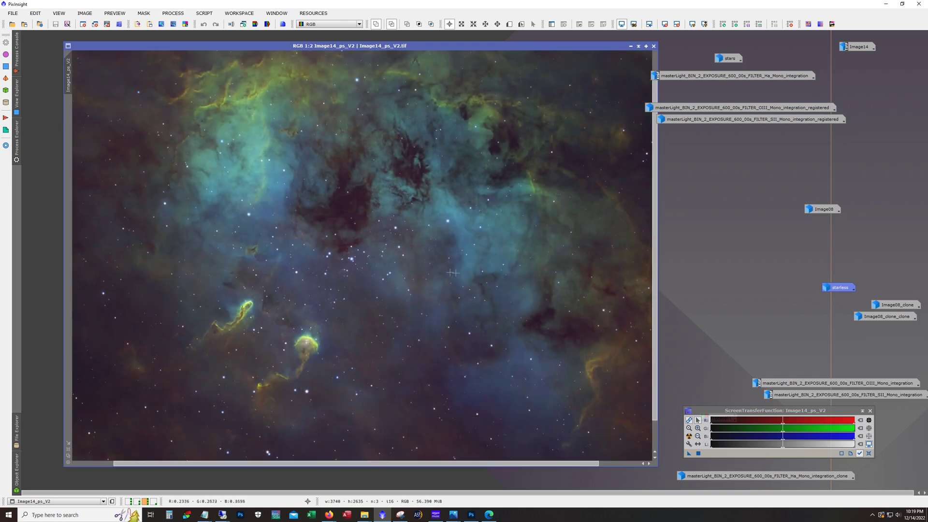
# Examine Image14_ps_V2's star cluster, dark dust lanes, yellow ridges and tadpole structures close up, and zoom back out to 1:3.
pyautogui.scroll(3, 441, 271)
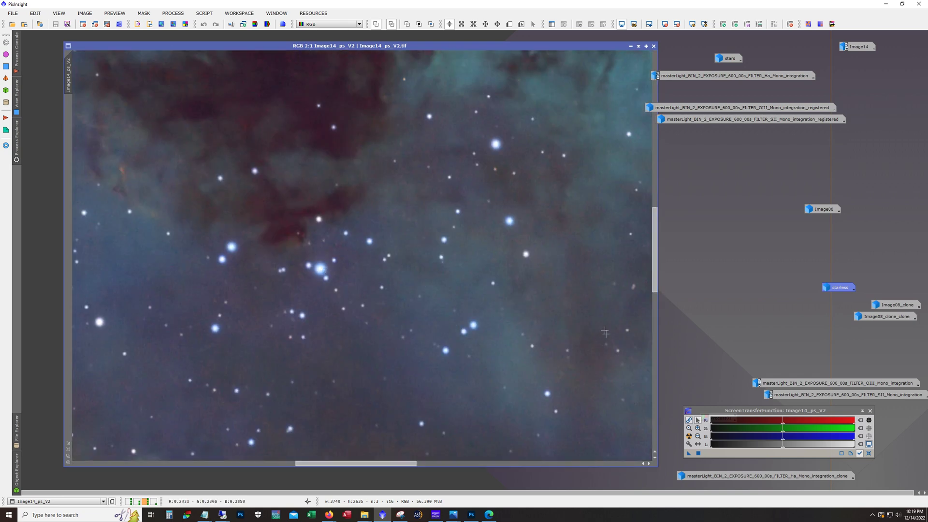
pyautogui.moveTo(656, 277); pyautogui.dragTo(661, 210)
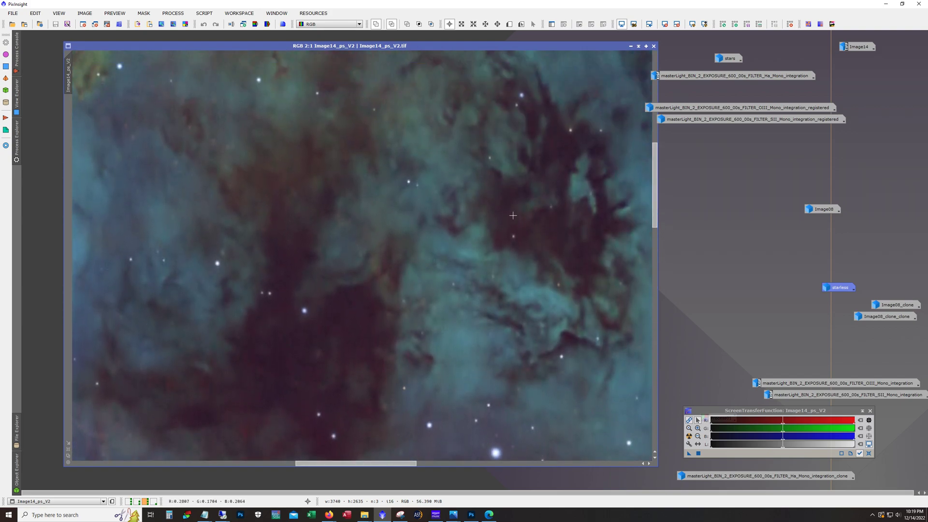
pyautogui.scroll(-1, 517, 214)
pyautogui.scroll(3, 585, 286)
pyautogui.moveTo(428, 464); pyautogui.dragTo(339, 466)
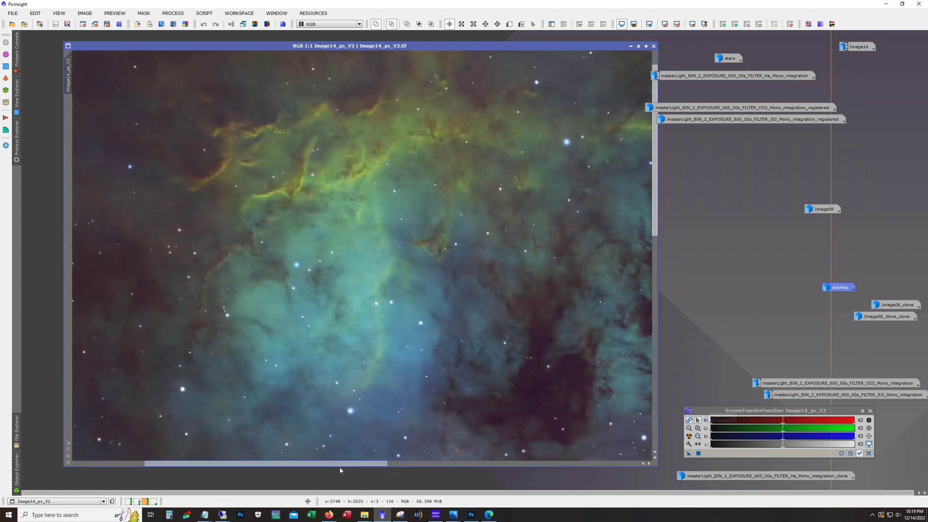
pyautogui.moveTo(655, 236); pyautogui.dragTo(672, 399)
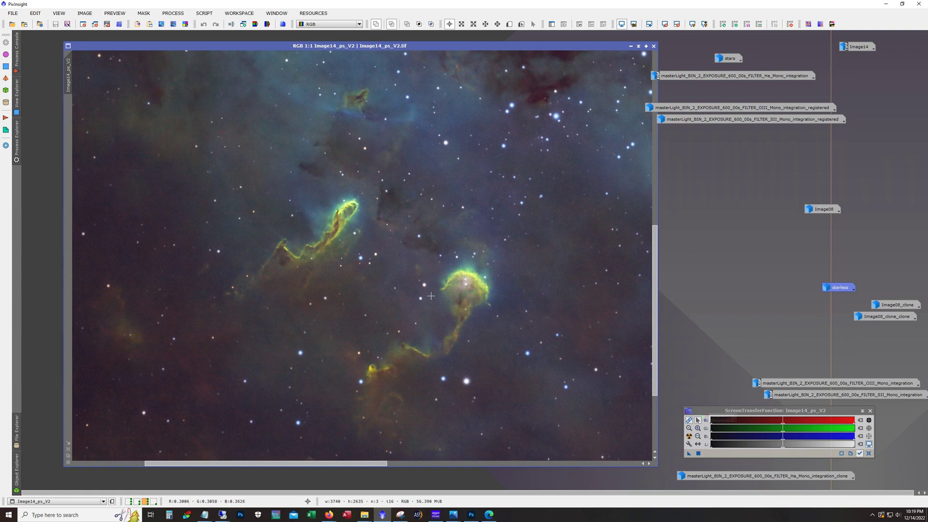
pyautogui.scroll(-1, 431, 296)
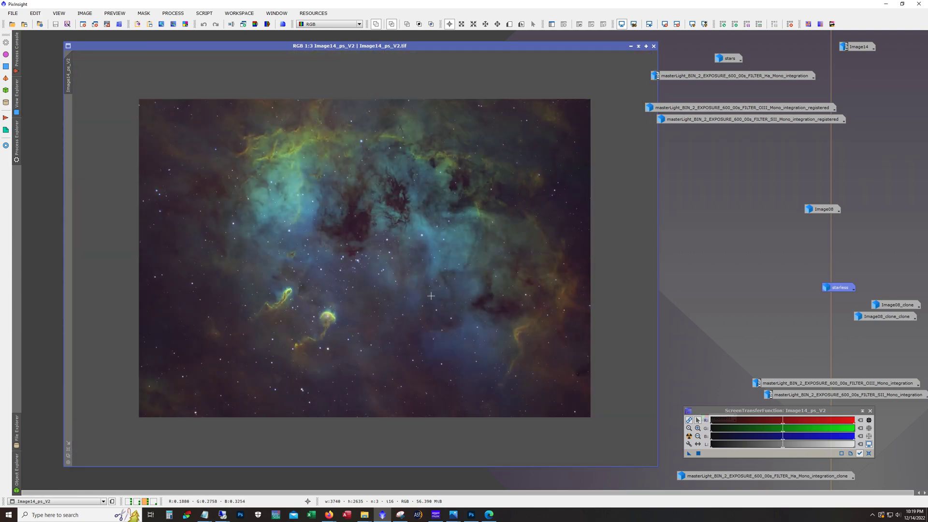